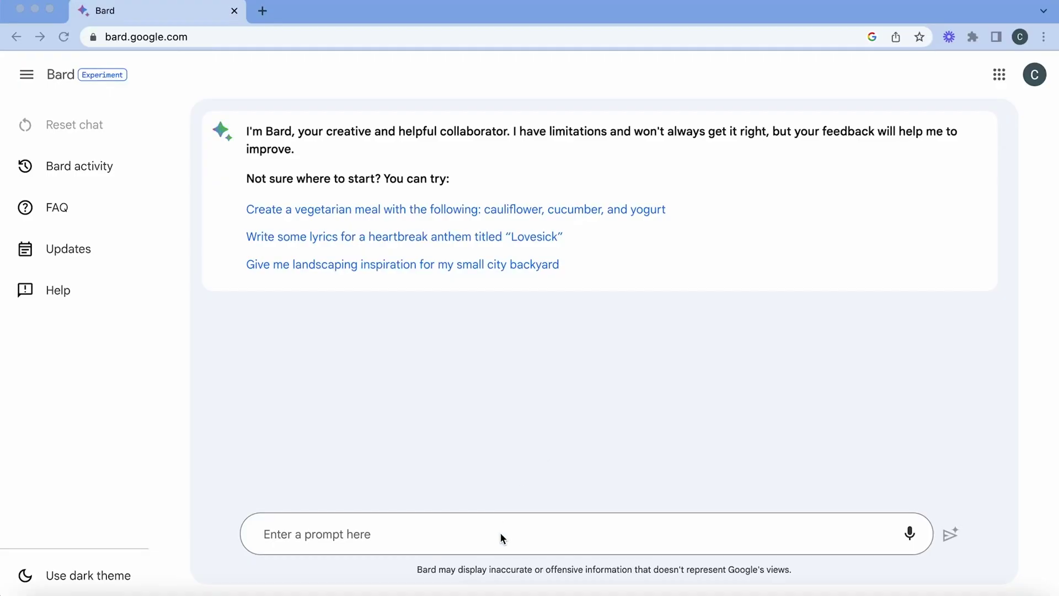
# Ask Bard for a simple-worded list of current AI news with a one-line conclusion per item.
pyautogui.click(501, 537)
pyautogui.write('Summarise current AI news in simple style wording and in list form.  Makes a concise conclusion of each news item')
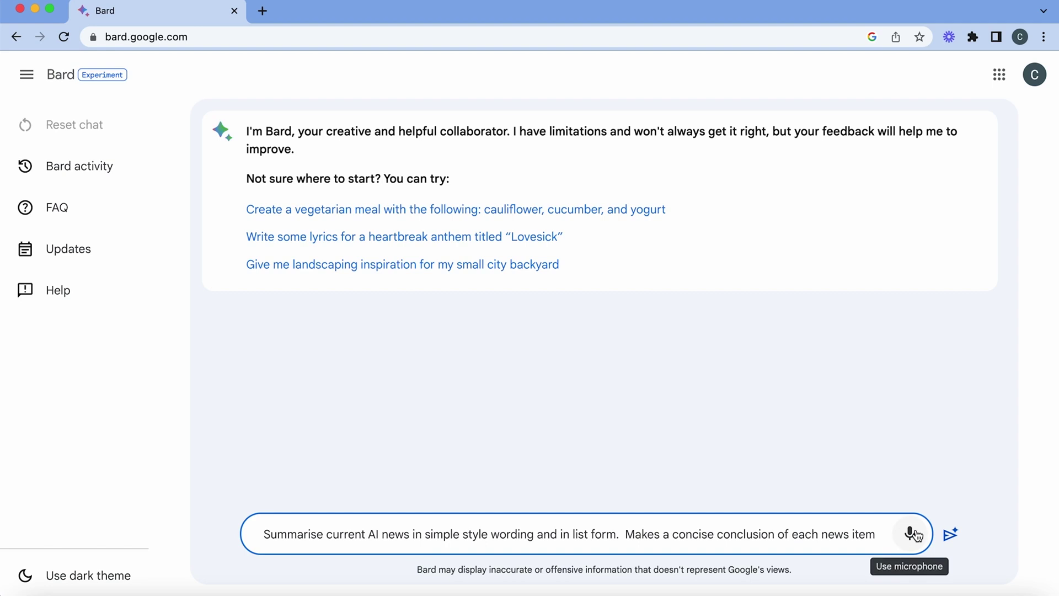
pyautogui.click(950, 533)
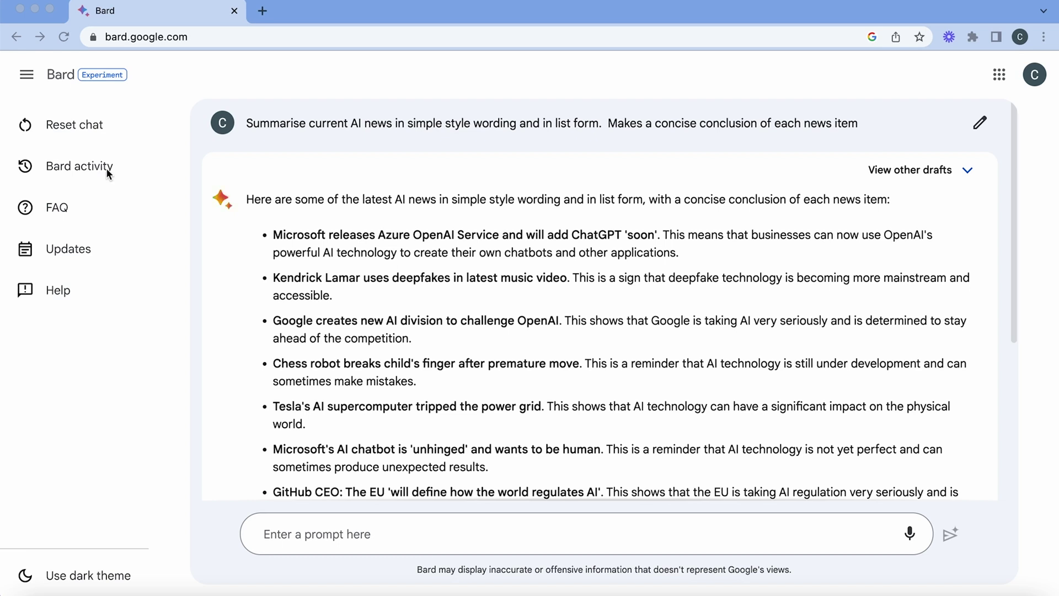
# Reset the Bard chat to an empty conversation.
pyautogui.click(34, 121)
pyautogui.click(35, 123)
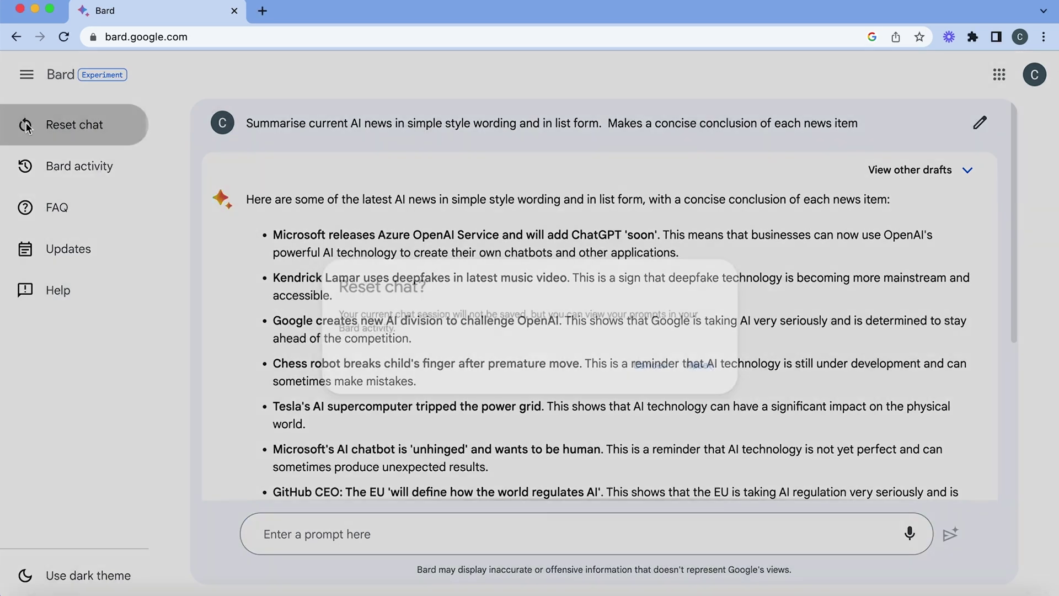
pyautogui.click(700, 374)
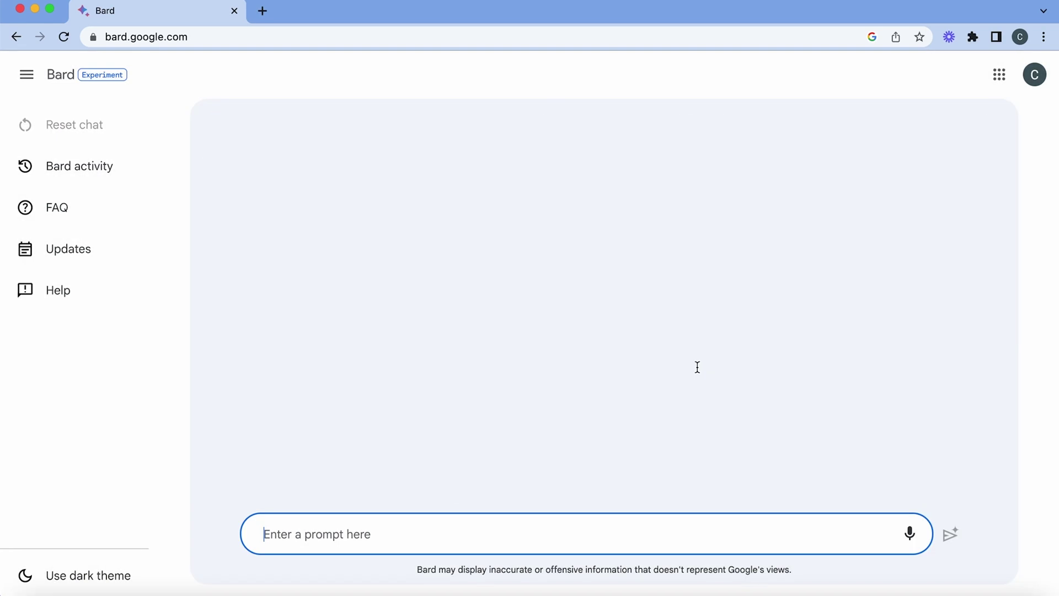
# Request a list summary of current general news, with the word 'AI' removed from the prompt.
pyautogui.write('Summarise current AI news in simple style wording and in list form.  Makes a concise conclusion of each news item')
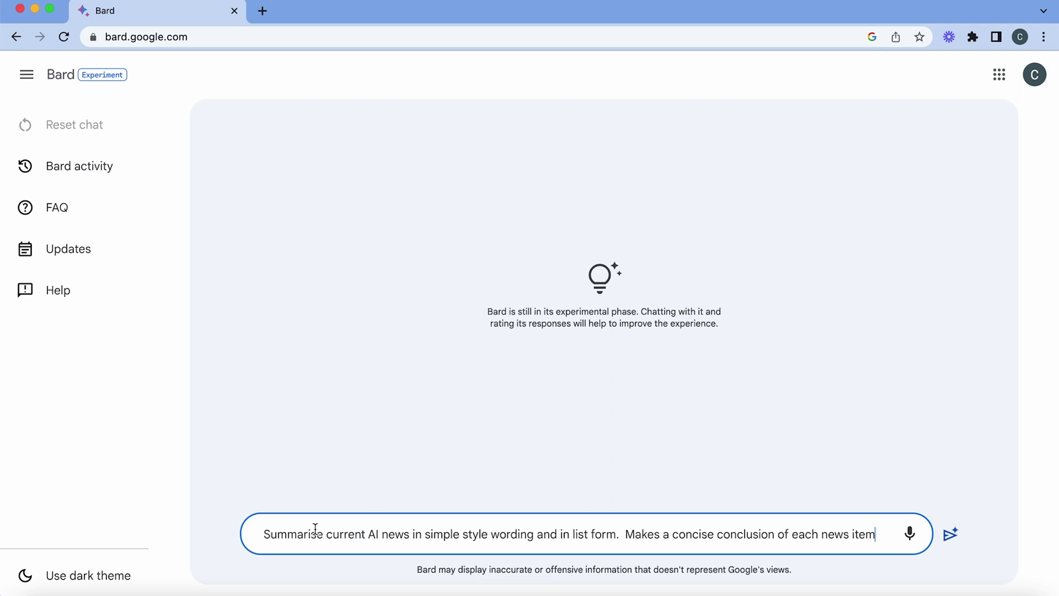
pyautogui.doubleClick(378, 534)
pyautogui.press('BackSpace')
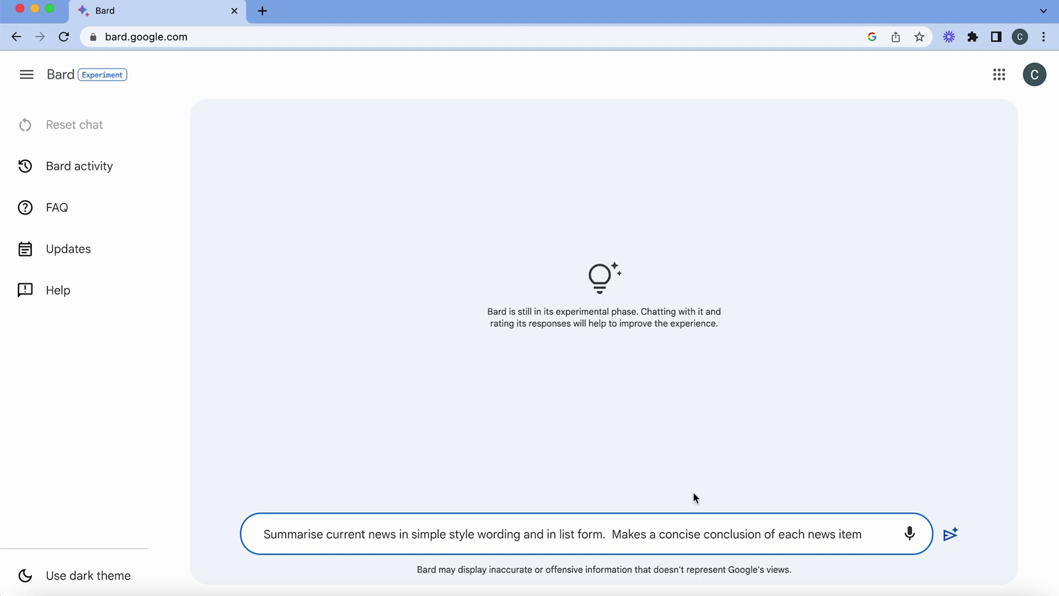
pyautogui.click(944, 538)
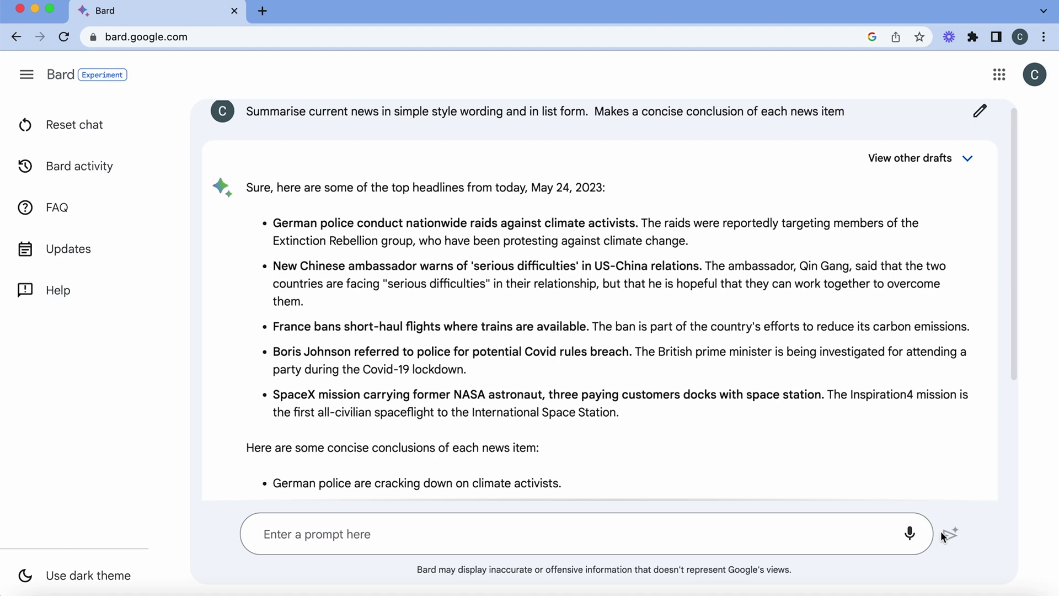
pyautogui.scroll(-2, 887, 330)
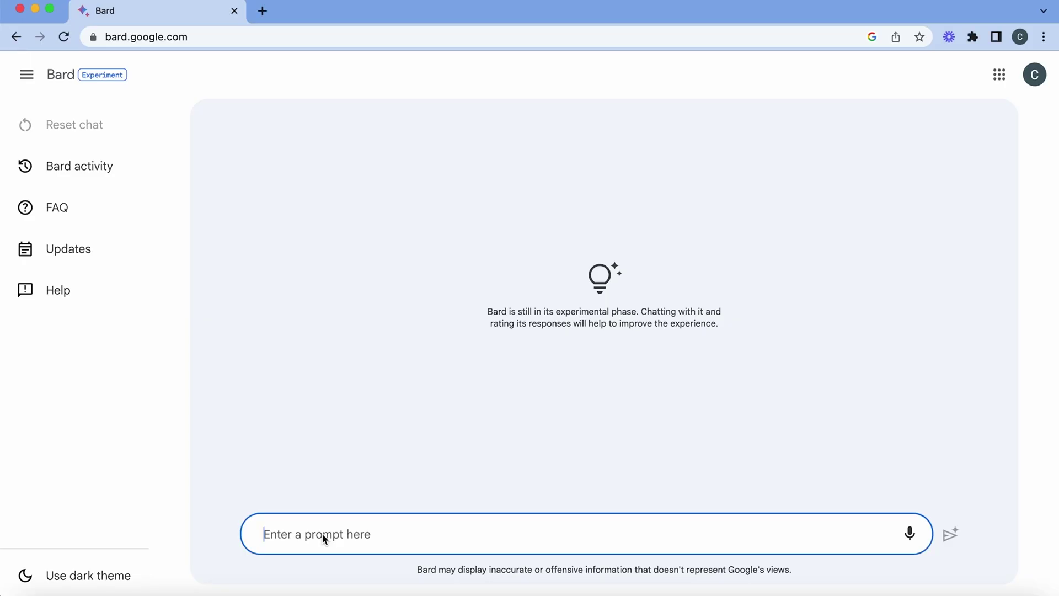
# Ask 'Where is Bard available to use currently?' and request the countries as a Country and Territory table.
pyautogui.click(322, 534)
pyautogui.write('Where is Bard available to use currently?')
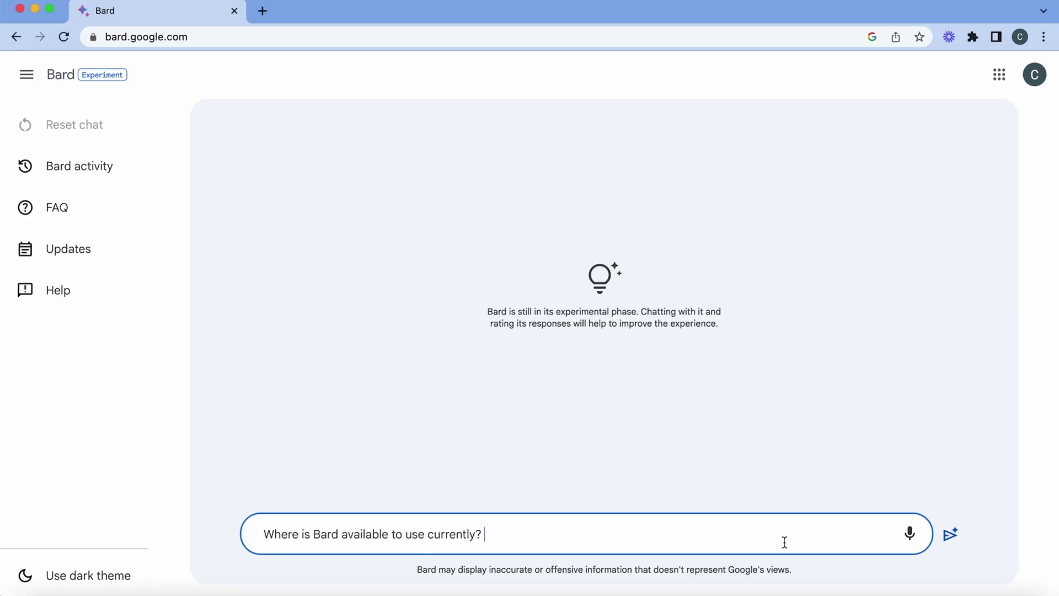
pyautogui.click(943, 541)
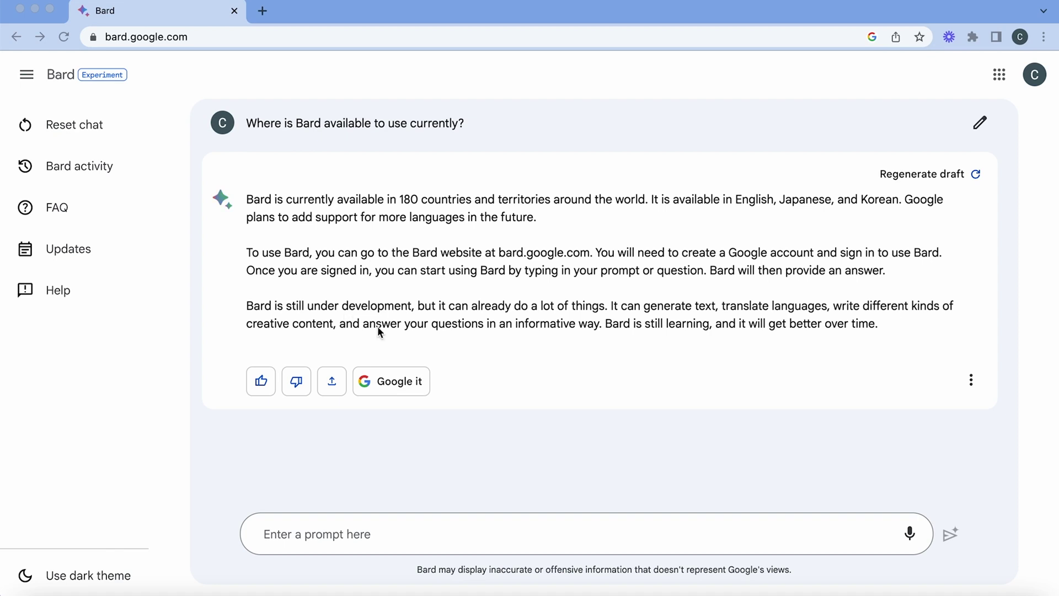
pyautogui.click(942, 544)
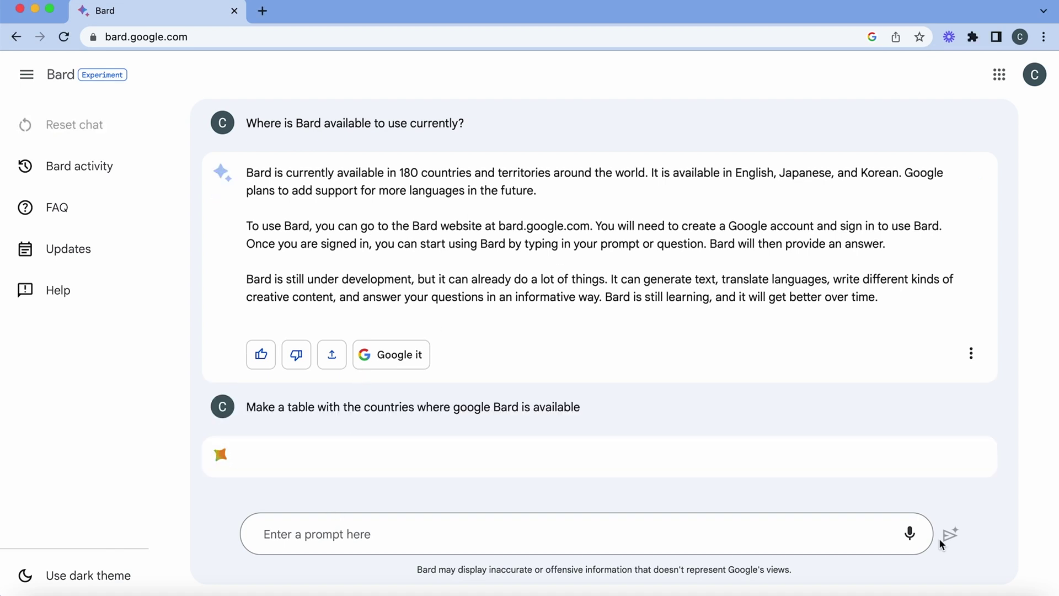
pyautogui.click(452, 539)
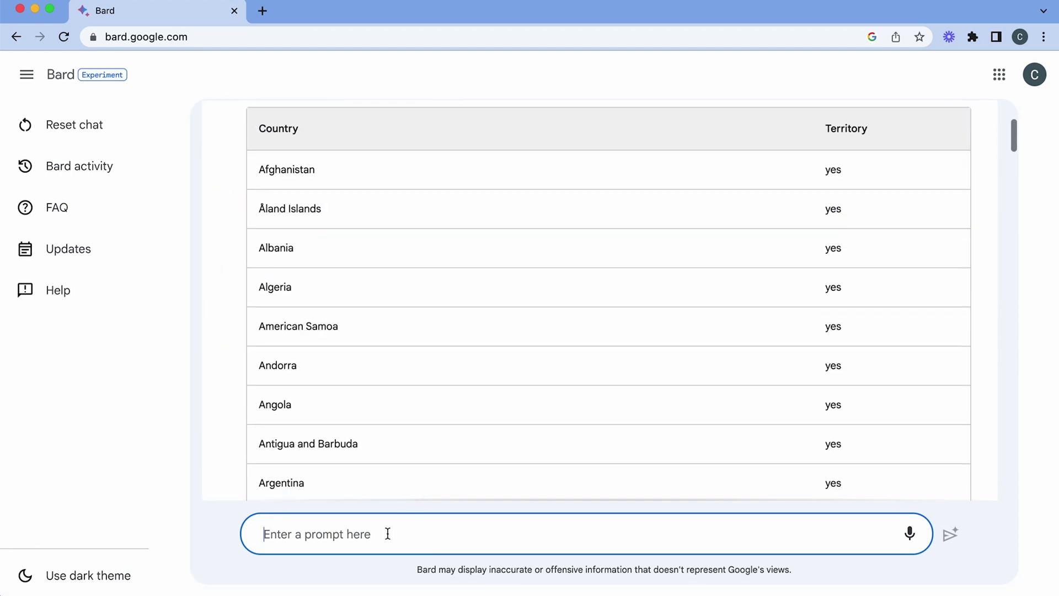
# Compare Open-ai Chat GPT, Microsoft Bing and Google Bard in a table of availability, languages, capabilities, strengths, weaknesses.
pyautogui.write('Use this table with the countries where google Bard is available,  Compare Open-ai Chat GPT, Microsoft Bing and Google Bard.')
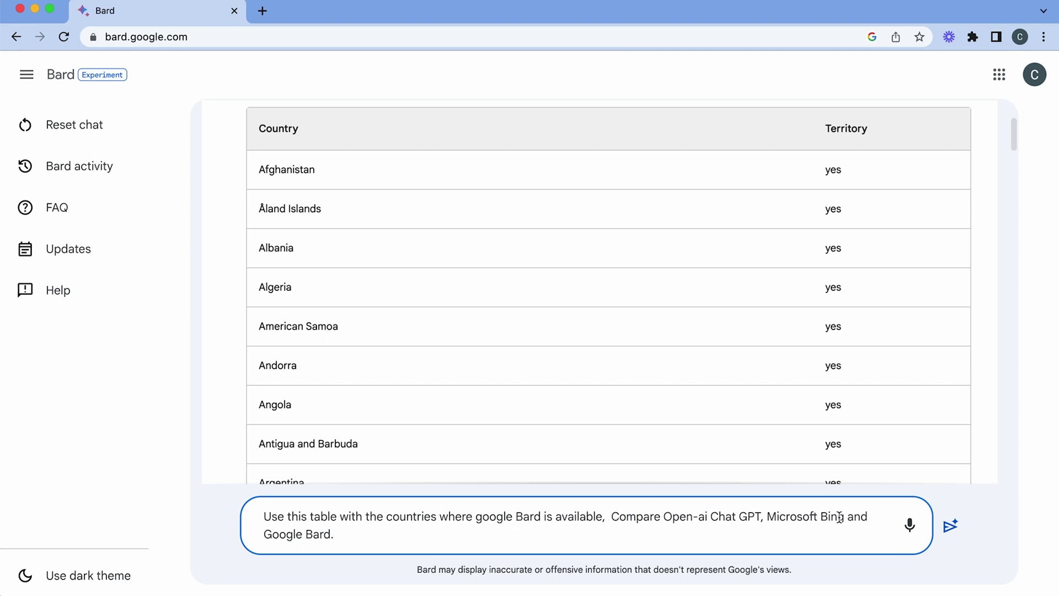
pyautogui.click(950, 527)
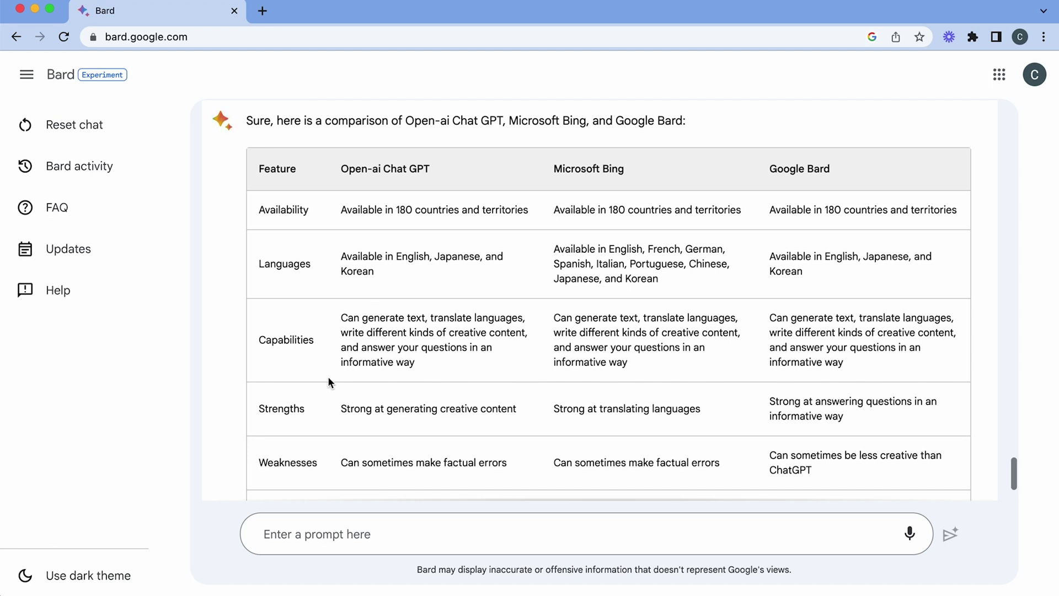
pyautogui.scroll(-1, 316, 463)
pyautogui.scroll(1, 316, 463)
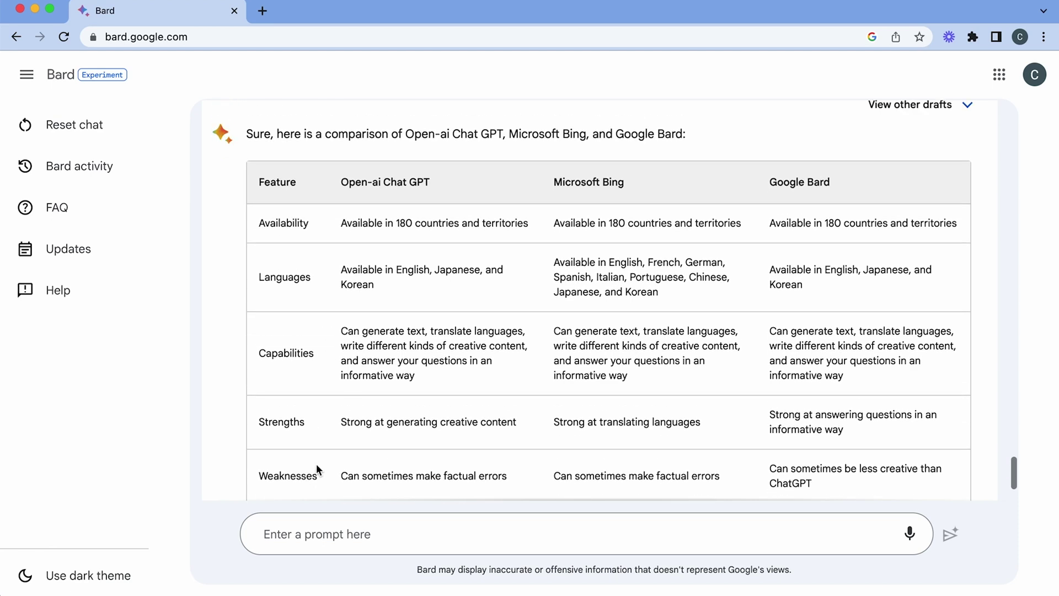
pyautogui.scroll(-2, 317, 464)
pyautogui.scroll(2, 316, 464)
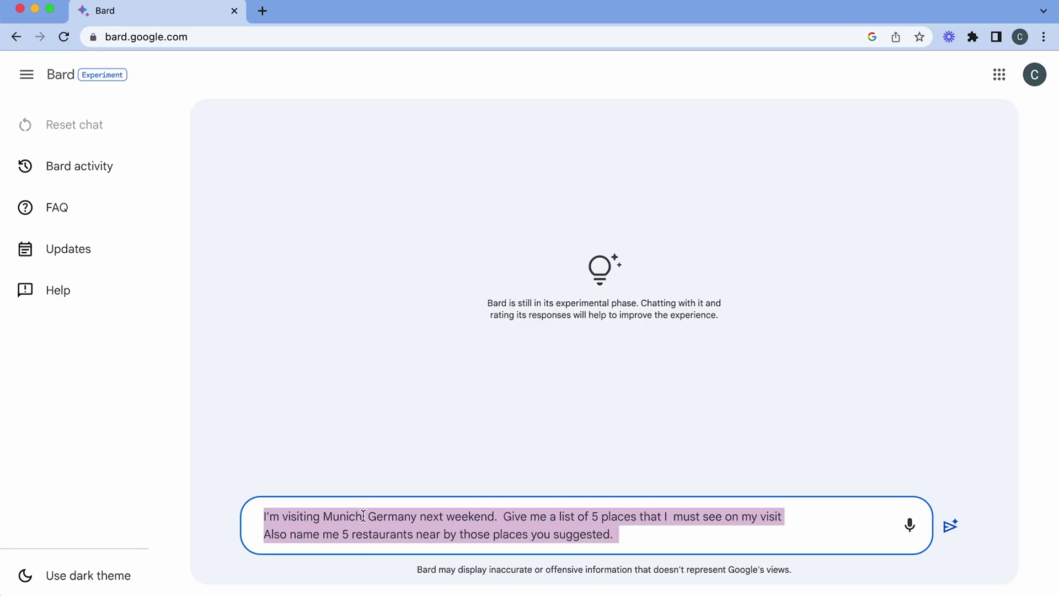
pyautogui.press('BackSpace')
pyautogui.write("I'm visiting Munich, Germany next weekend.  Give me a list of 5 places that I  must see on my visit Also name me 5 restaurants near by those places you suggested.")
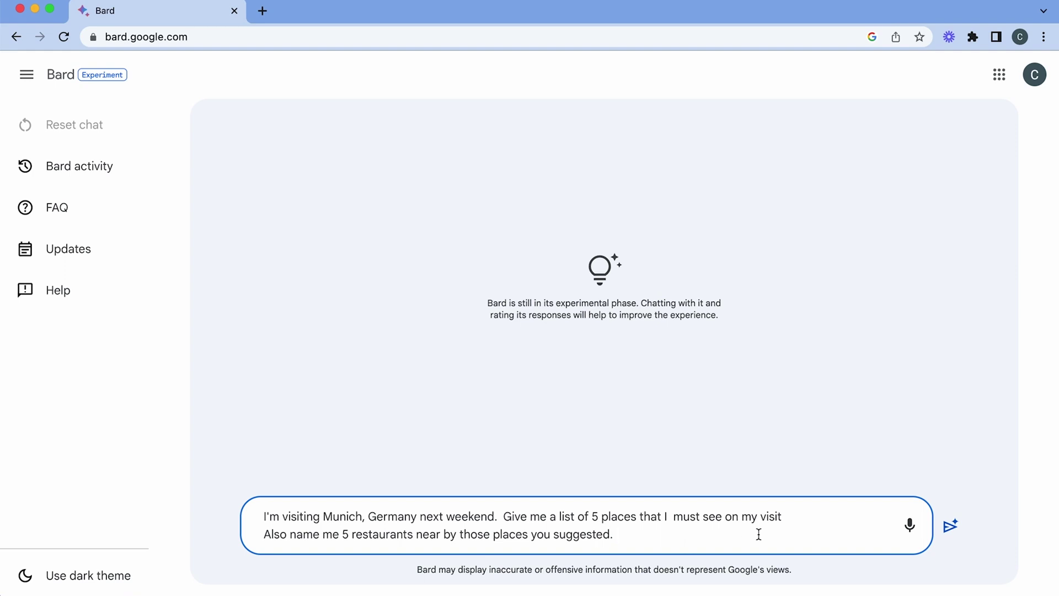
pyautogui.click(951, 526)
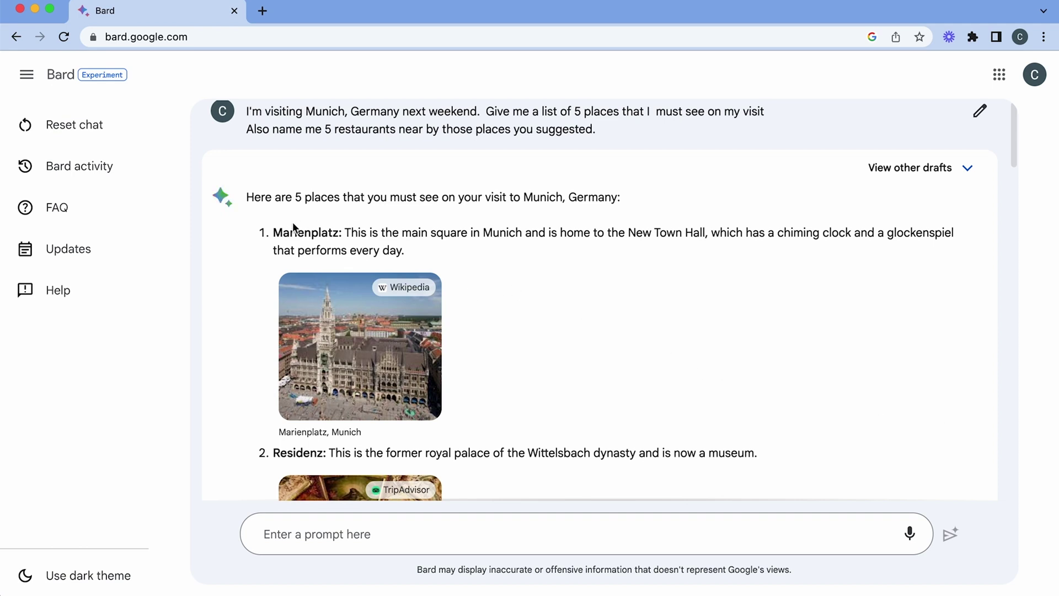
pyautogui.scroll(-1, 475, 213)
pyautogui.scroll(-6, 474, 215)
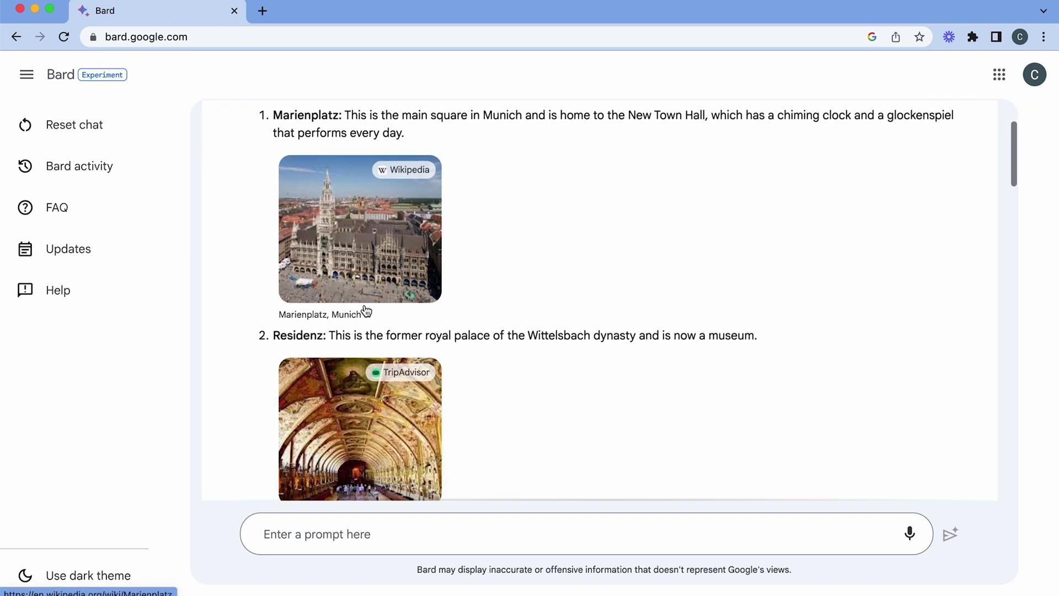
pyautogui.scroll(-4, 358, 276)
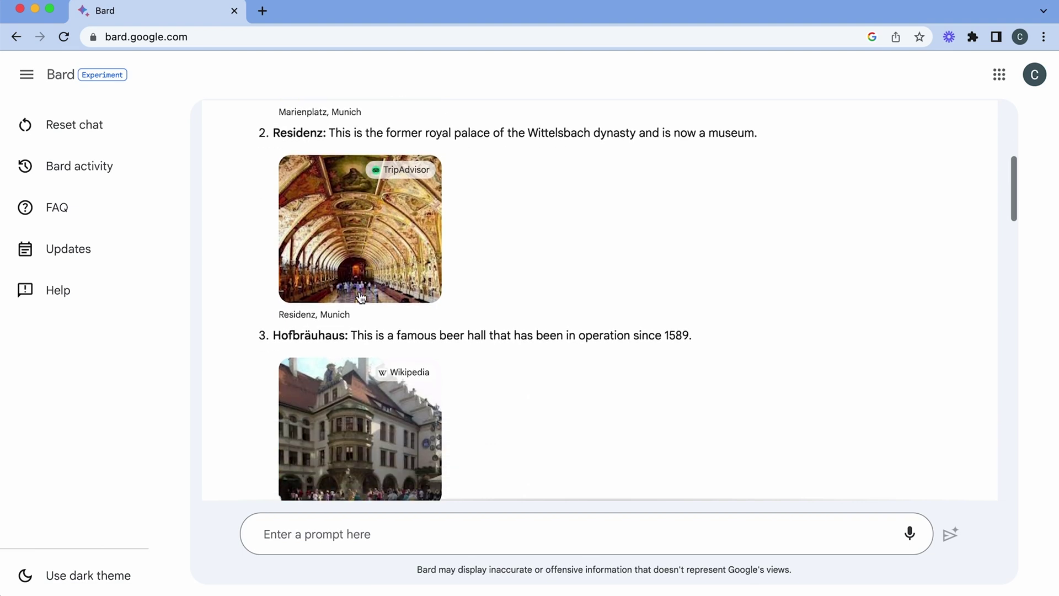
pyautogui.scroll(-3, 340, 364)
pyautogui.scroll(-9, 343, 380)
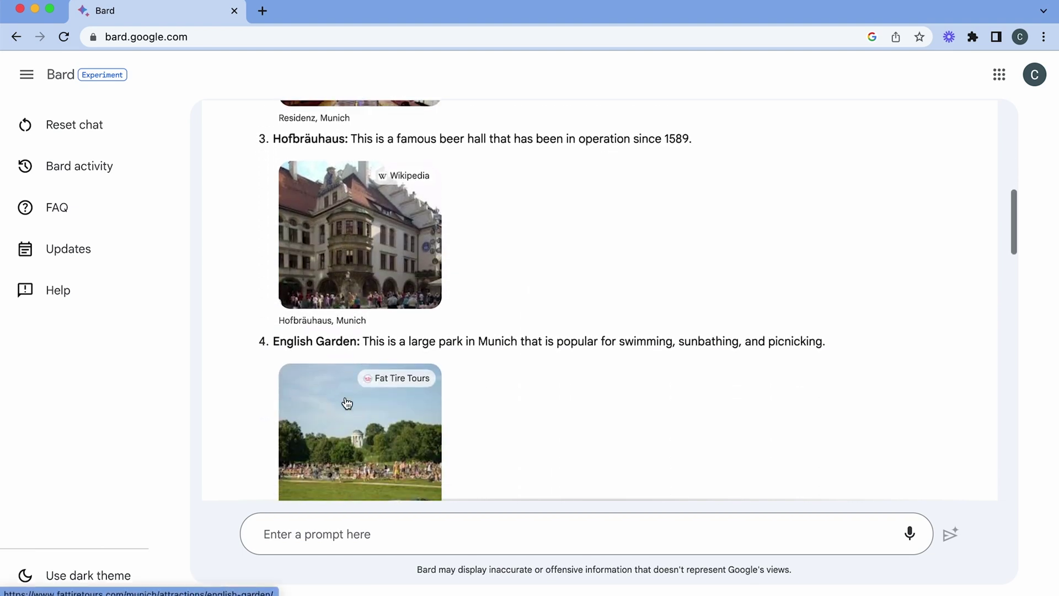
pyautogui.scroll(-7, 364, 408)
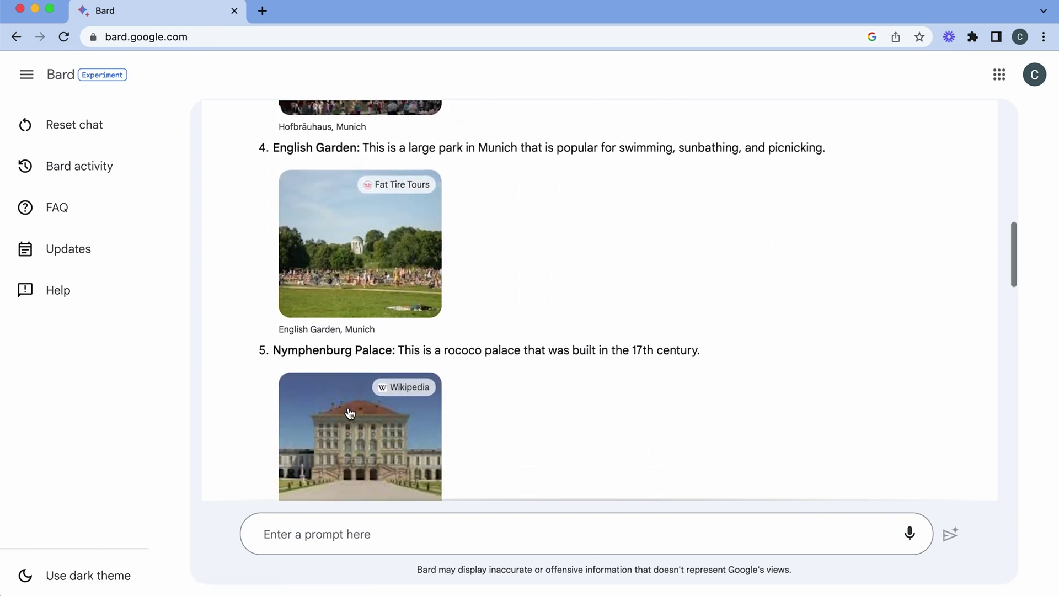
pyautogui.scroll(-5, 384, 417)
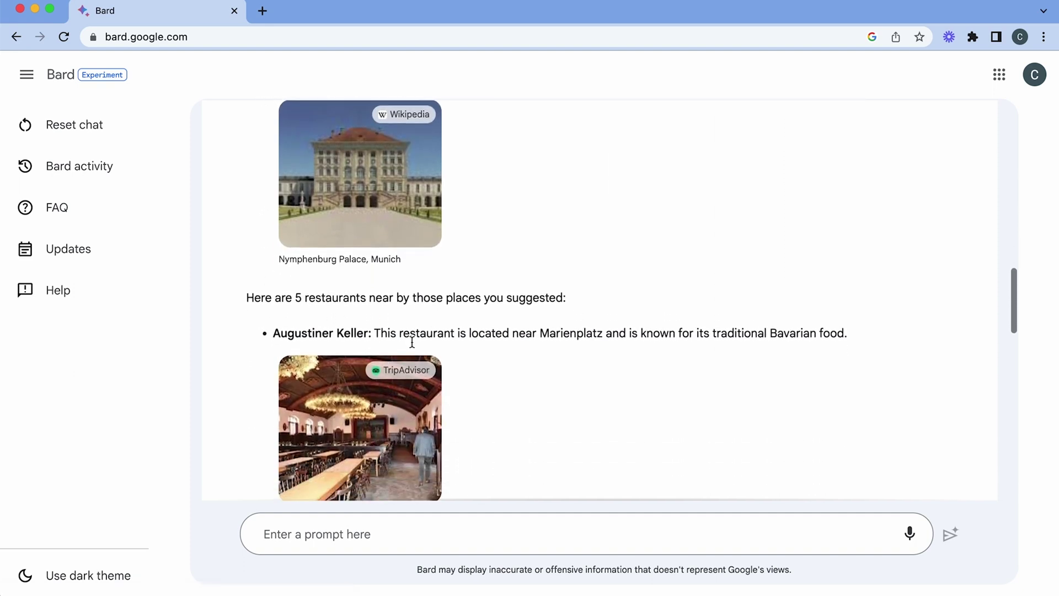
pyautogui.scroll(-2, 412, 342)
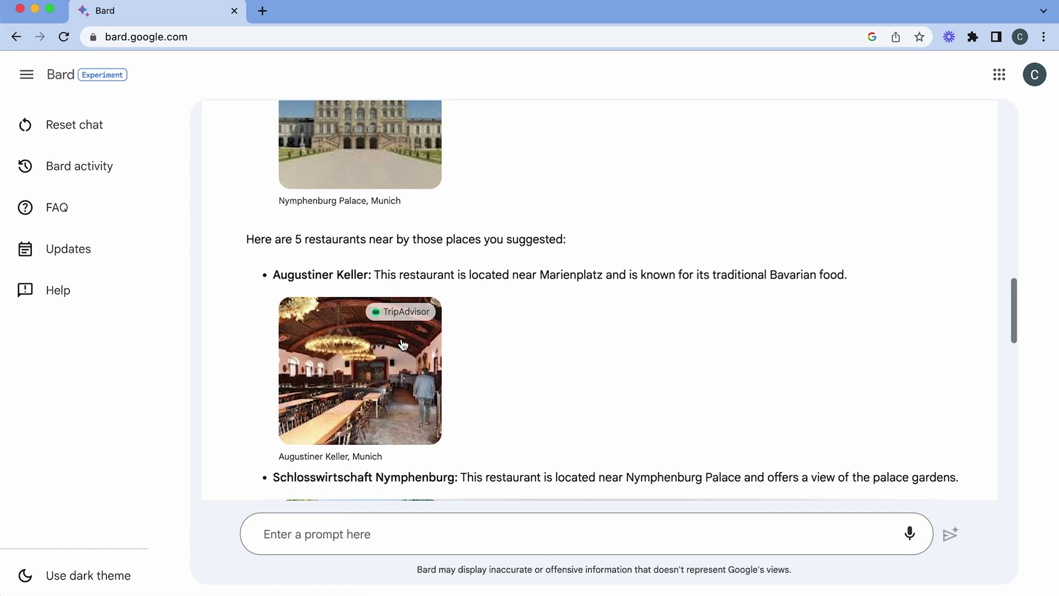
pyautogui.scroll(20, 578, 278)
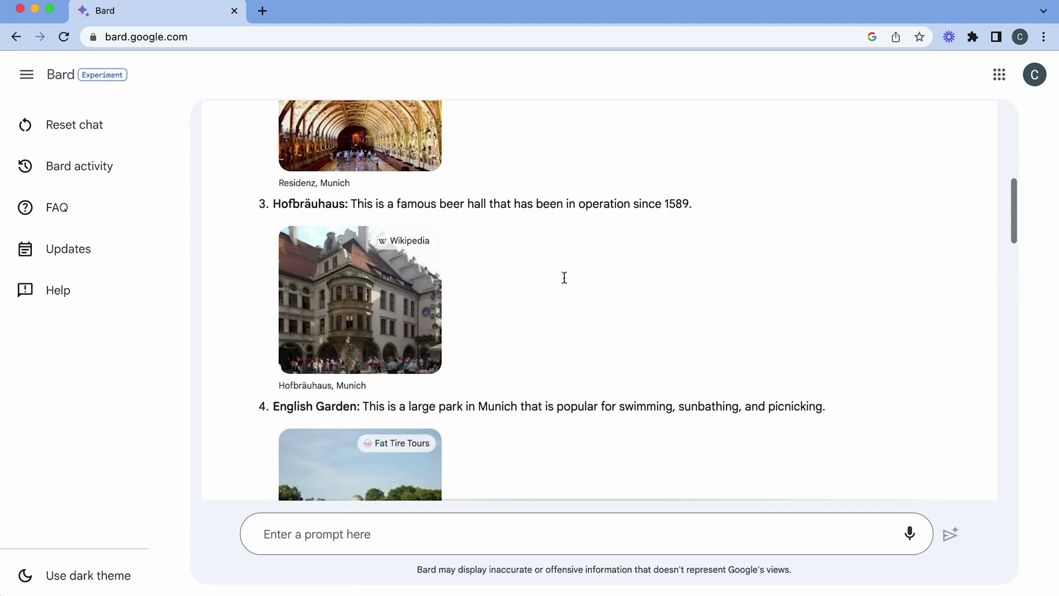
pyautogui.scroll(-18, 564, 277)
pyautogui.scroll(-5, 426, 338)
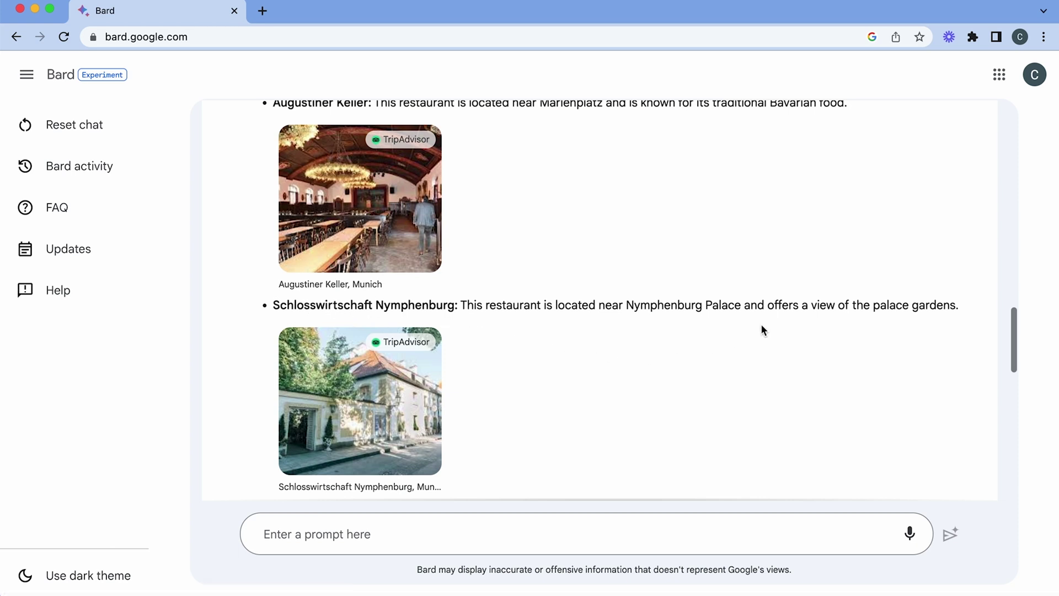
pyautogui.scroll(-11, 581, 386)
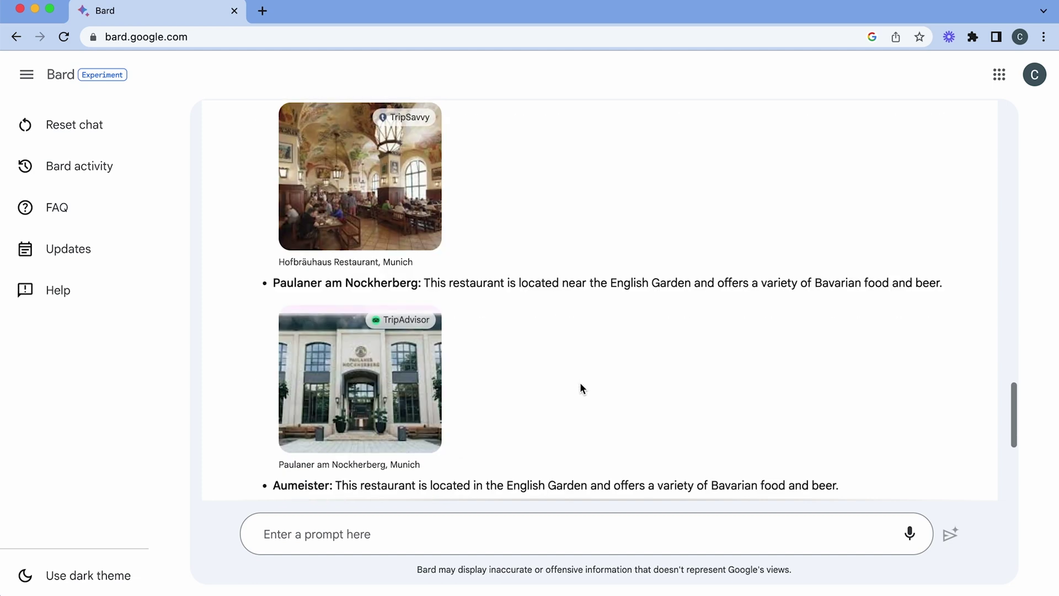
pyautogui.scroll(-2, 581, 389)
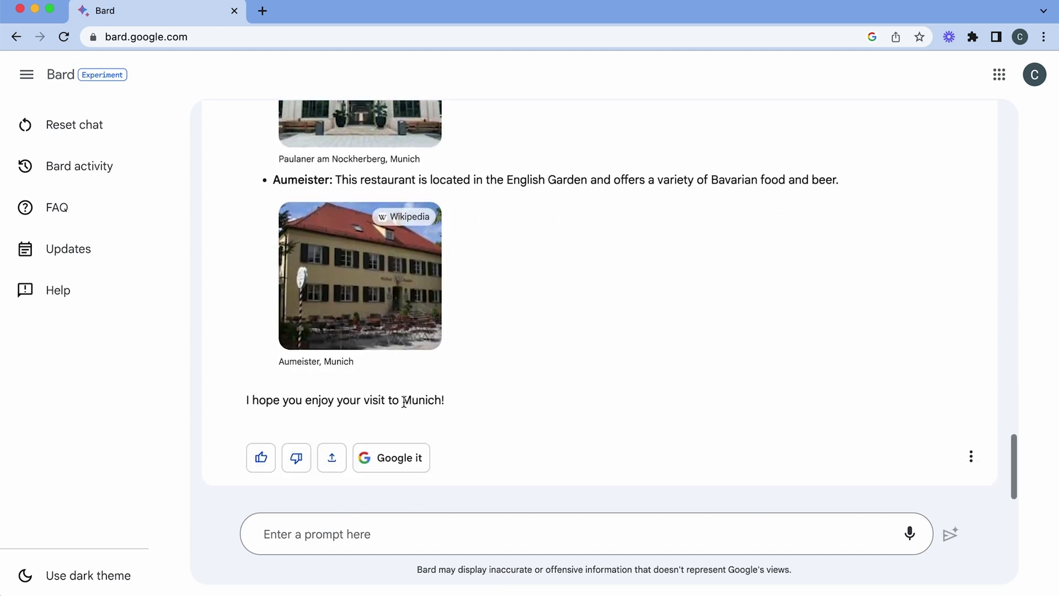
# Request a timed Saturday-and-Sunday Munich weekend itinerary table and read through it to the Aumeister dinner.
pyautogui.click(655, 516)
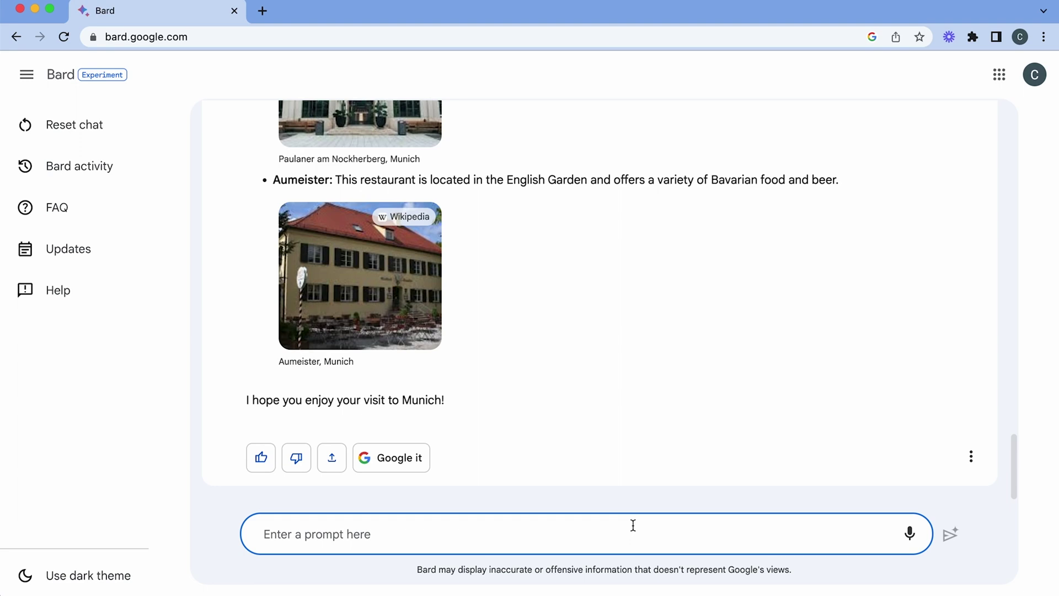
pyautogui.write('Make a two day weekend planner,  give me it in table form at for Saturday and Sunday visits and propose the arrival times.')
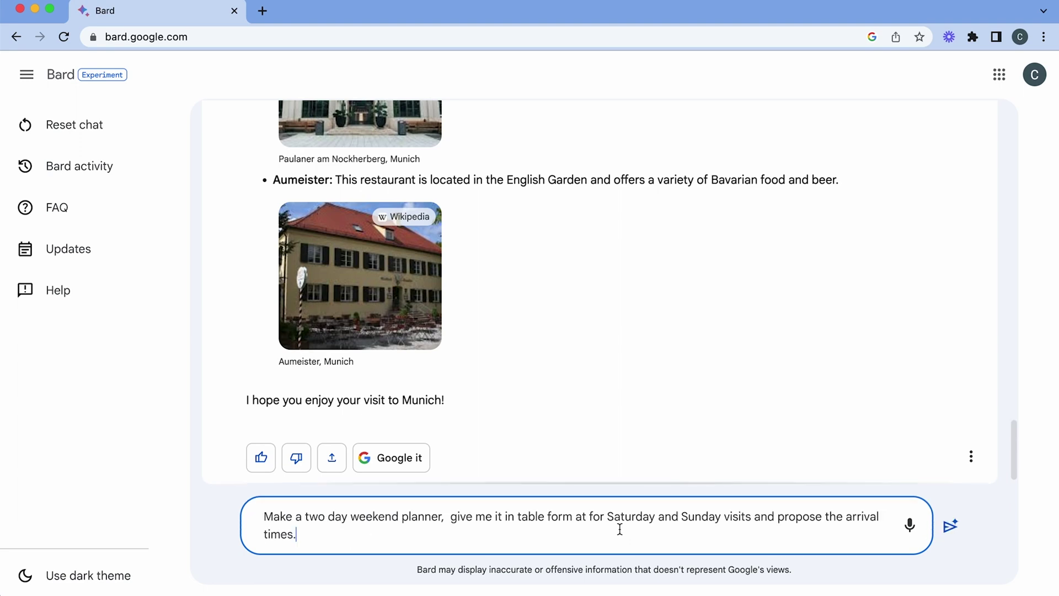
pyautogui.click(950, 527)
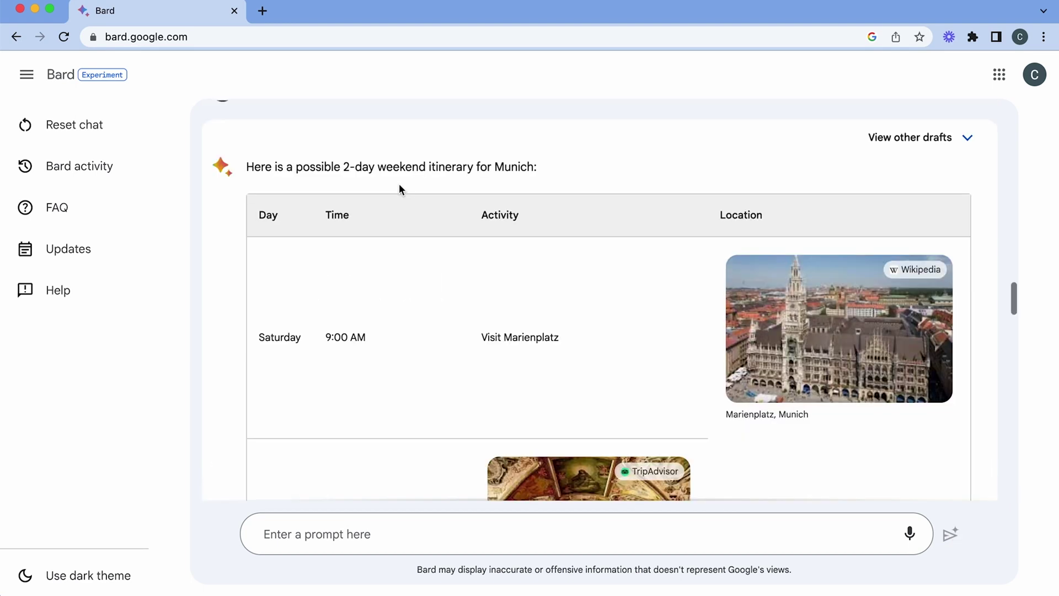
pyautogui.scroll(-3, 375, 257)
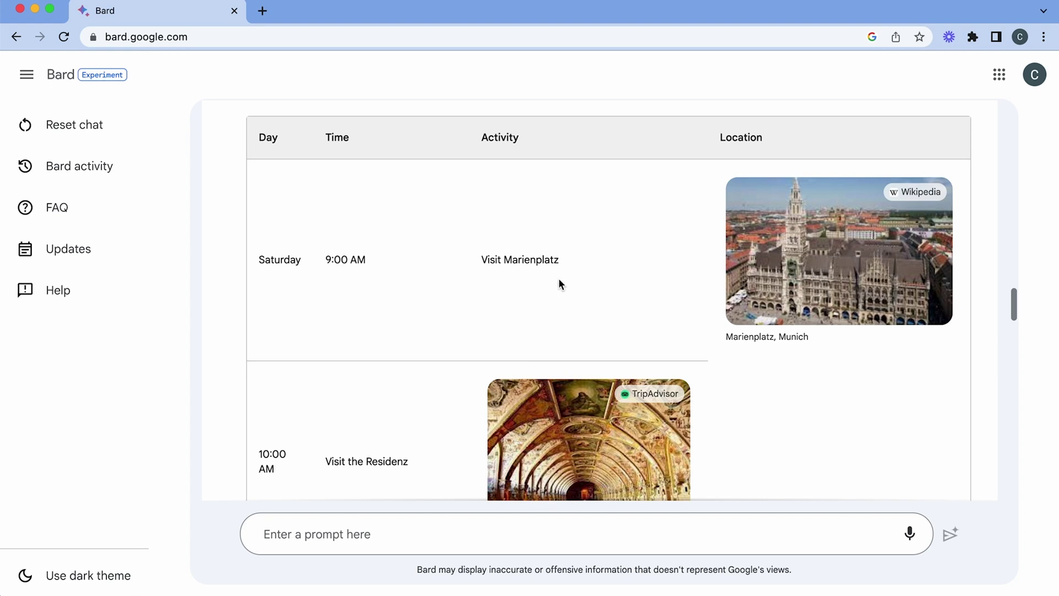
pyautogui.scroll(-4, 546, 277)
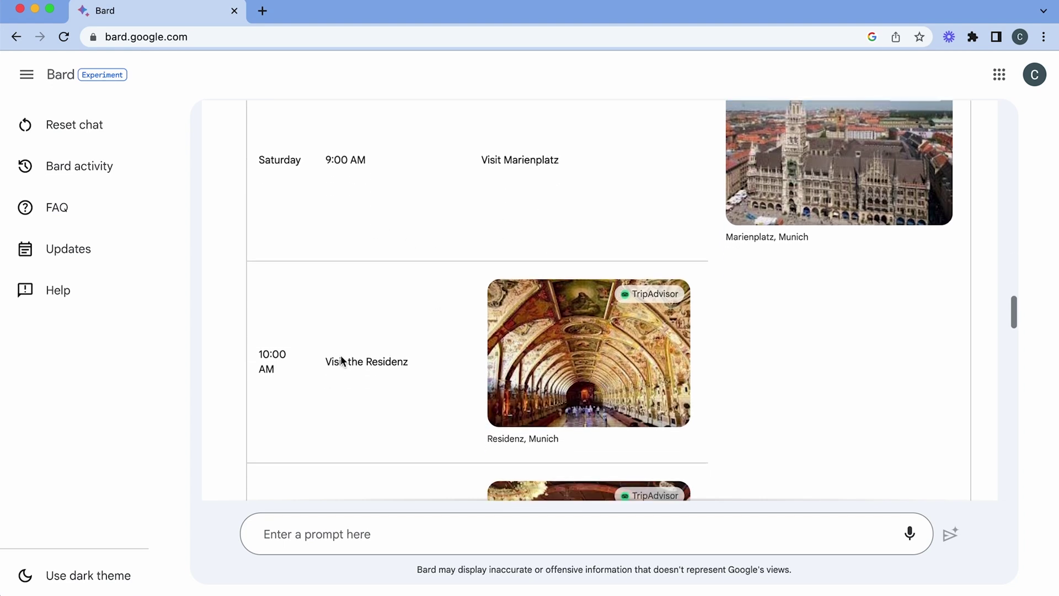
pyautogui.scroll(-8, 405, 369)
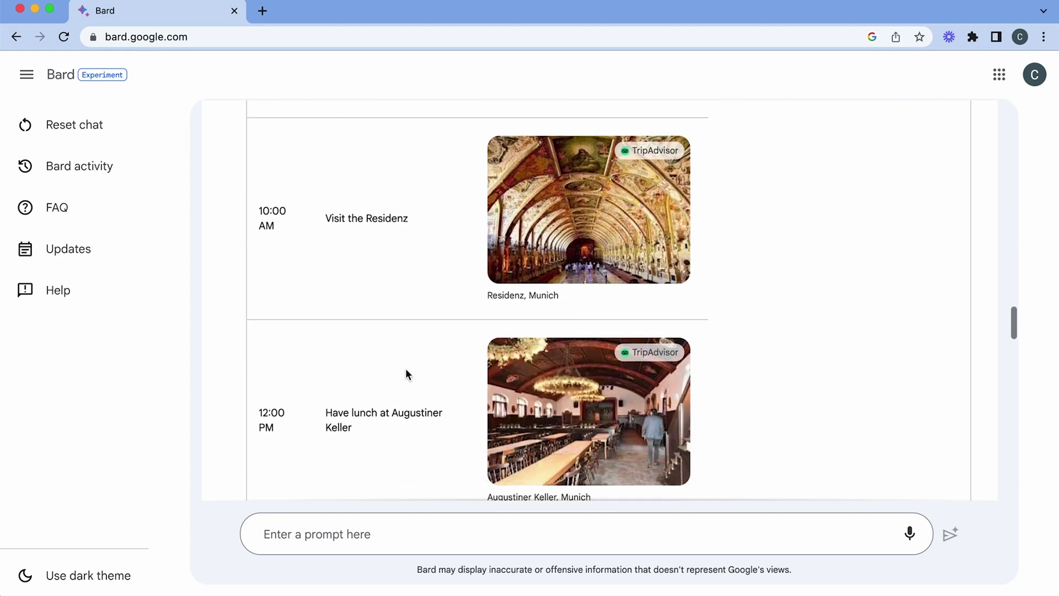
pyautogui.scroll(-5, 380, 398)
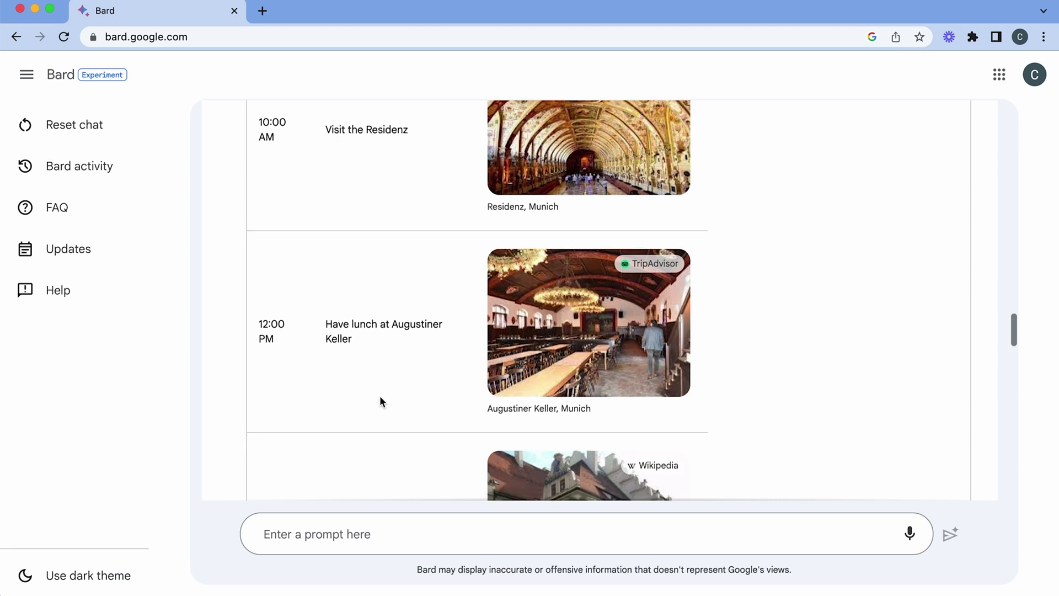
pyautogui.scroll(-2, 380, 399)
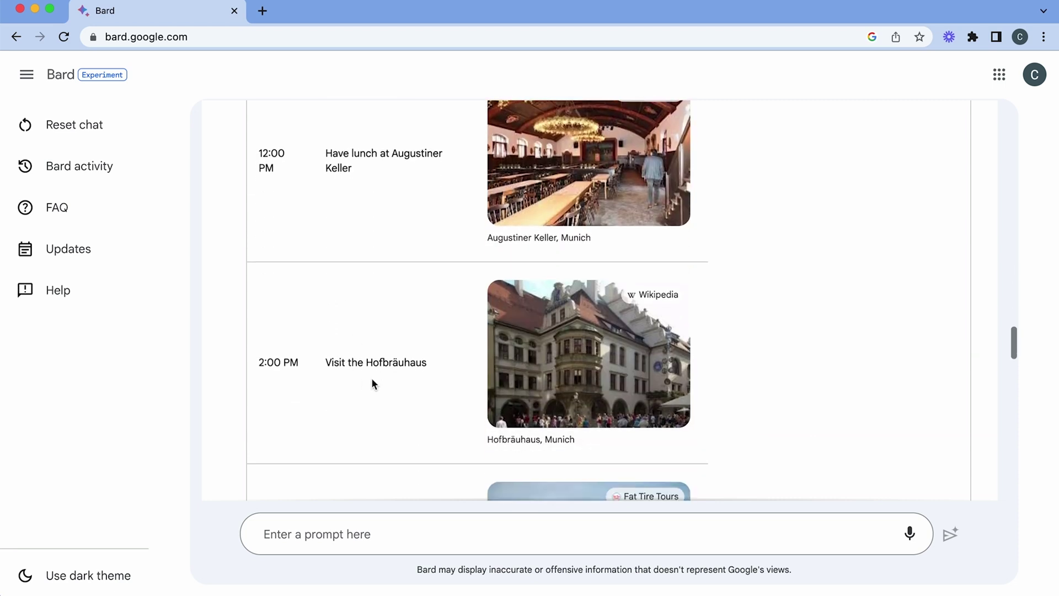
pyautogui.scroll(-5, 386, 389)
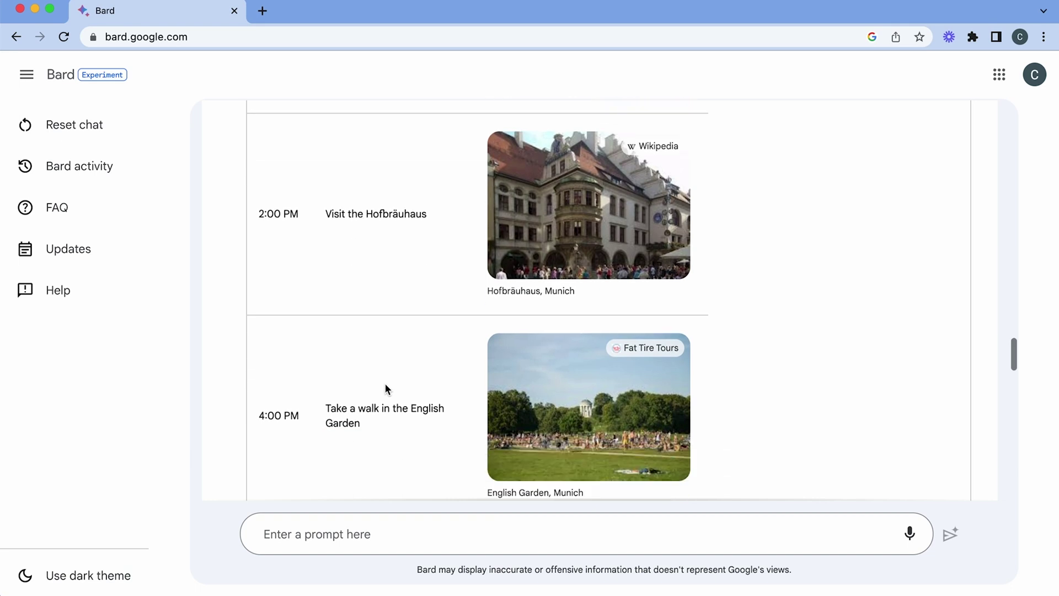
pyautogui.scroll(-3, 386, 388)
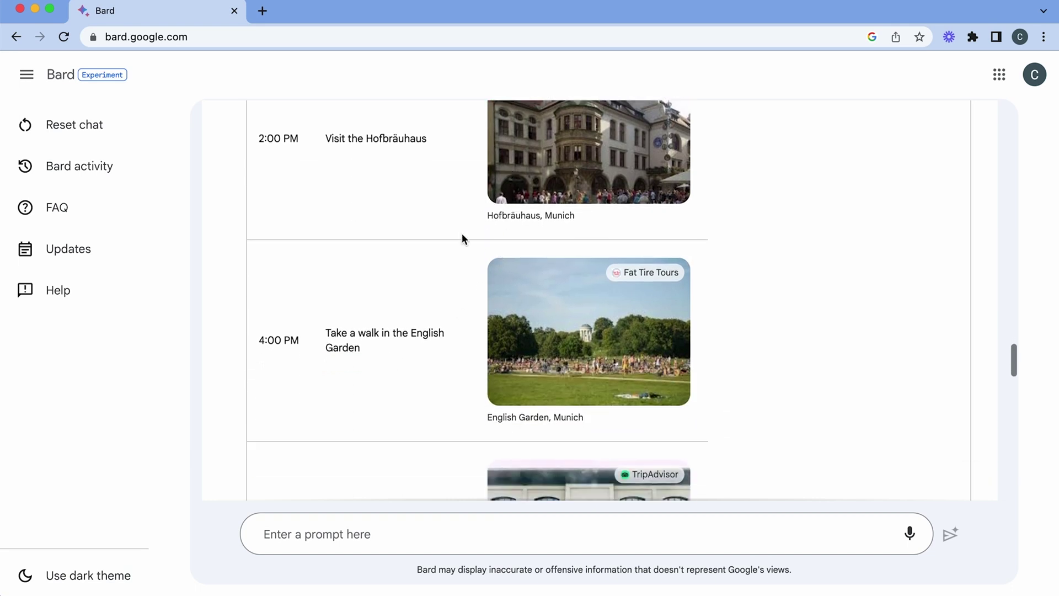
pyautogui.scroll(-6, 410, 383)
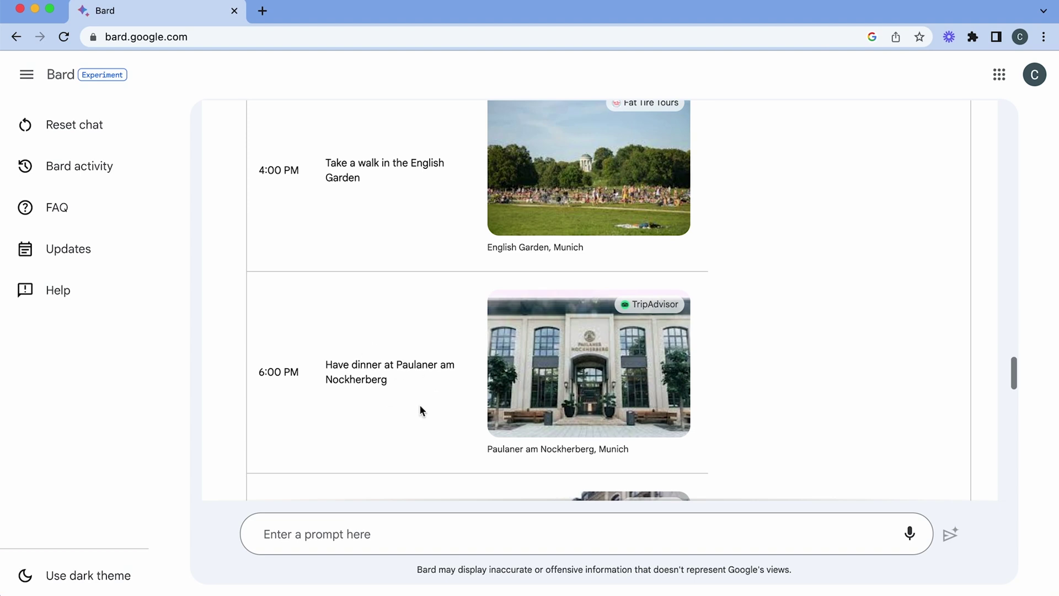
pyautogui.scroll(-1, 420, 405)
pyautogui.scroll(-6, 379, 388)
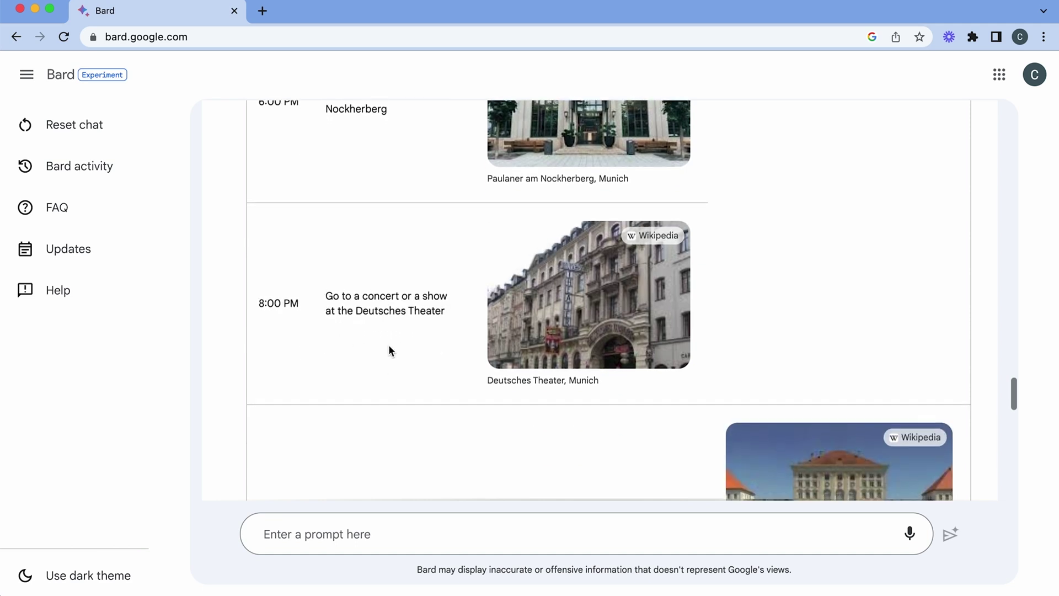
pyautogui.scroll(-5, 389, 347)
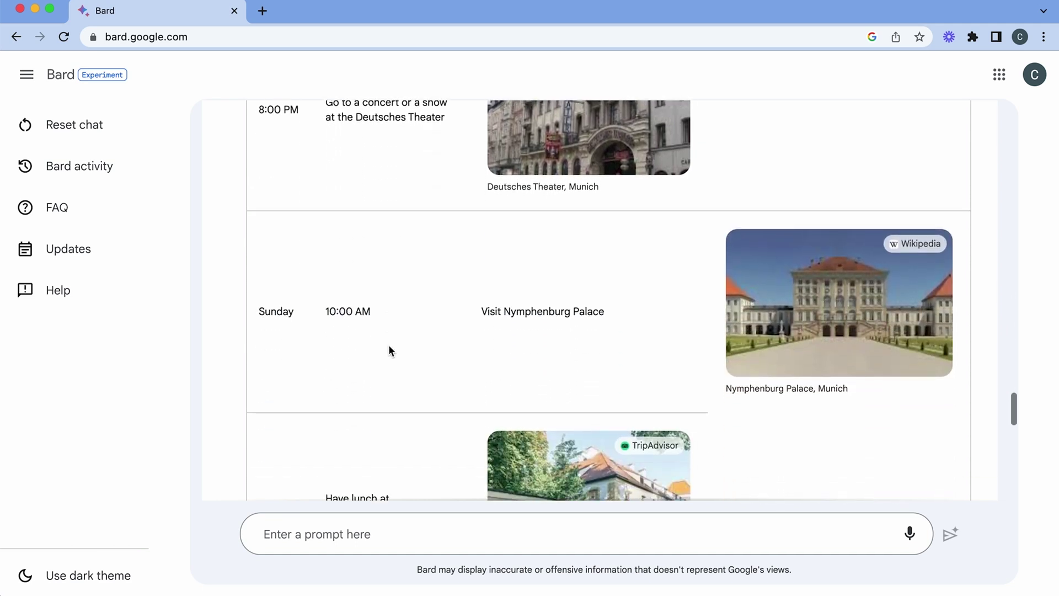
pyautogui.scroll(-2, 468, 360)
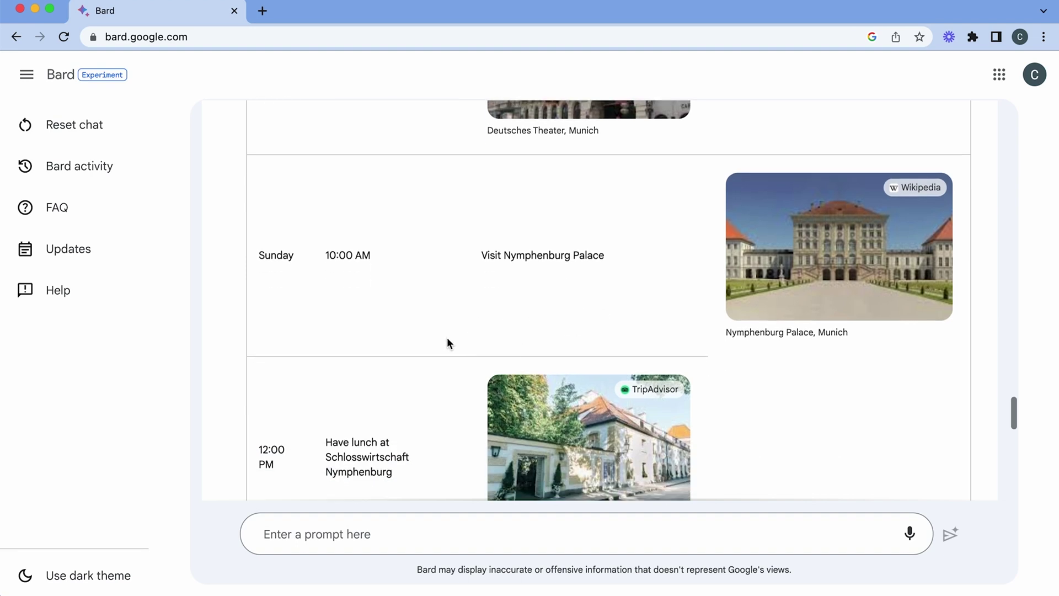
pyautogui.scroll(-2, 448, 339)
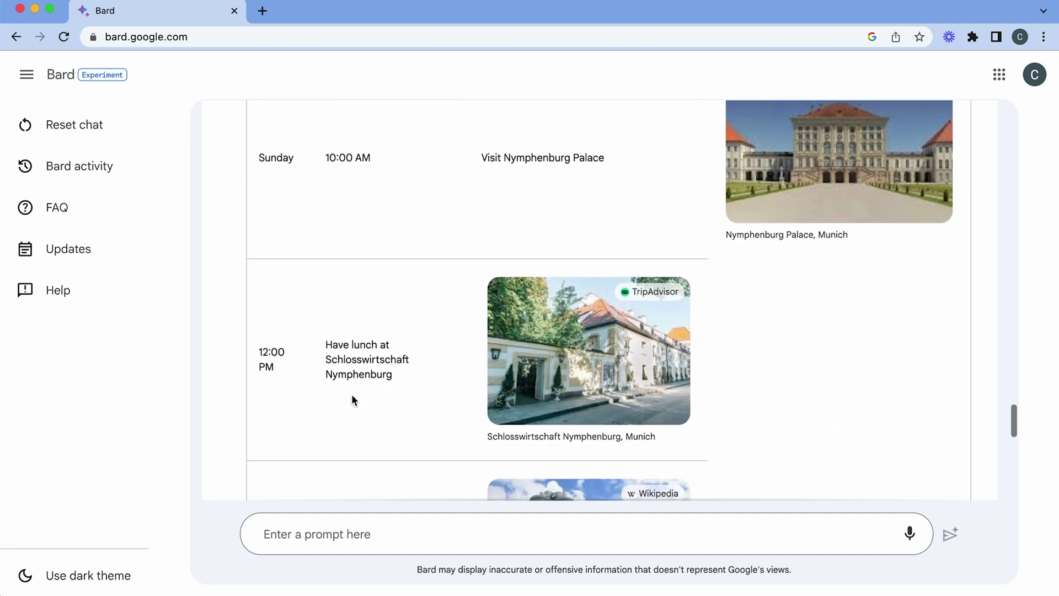
pyautogui.scroll(-3, 371, 398)
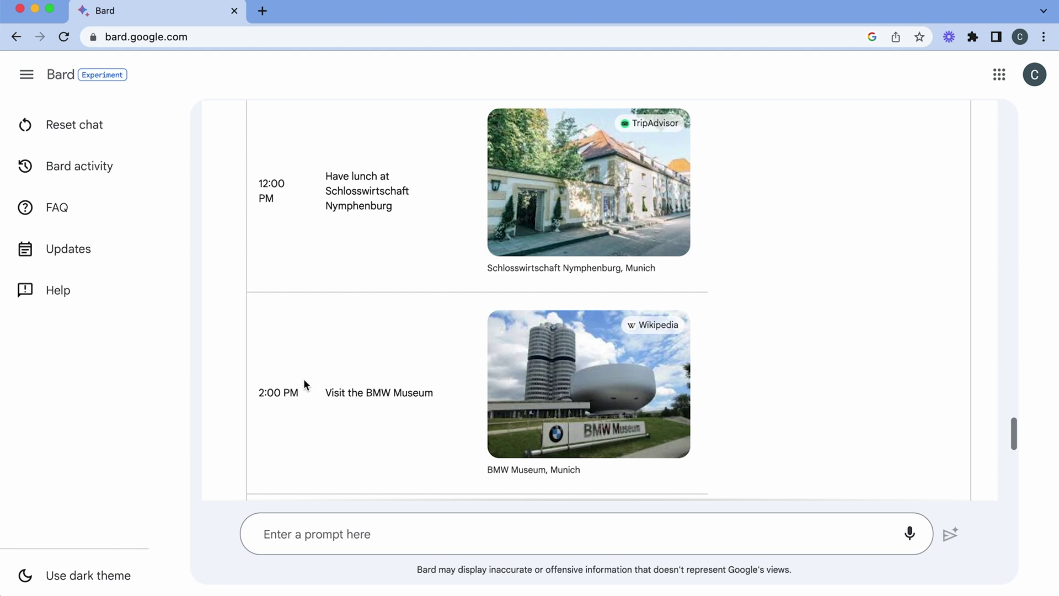
pyautogui.scroll(-3, 359, 404)
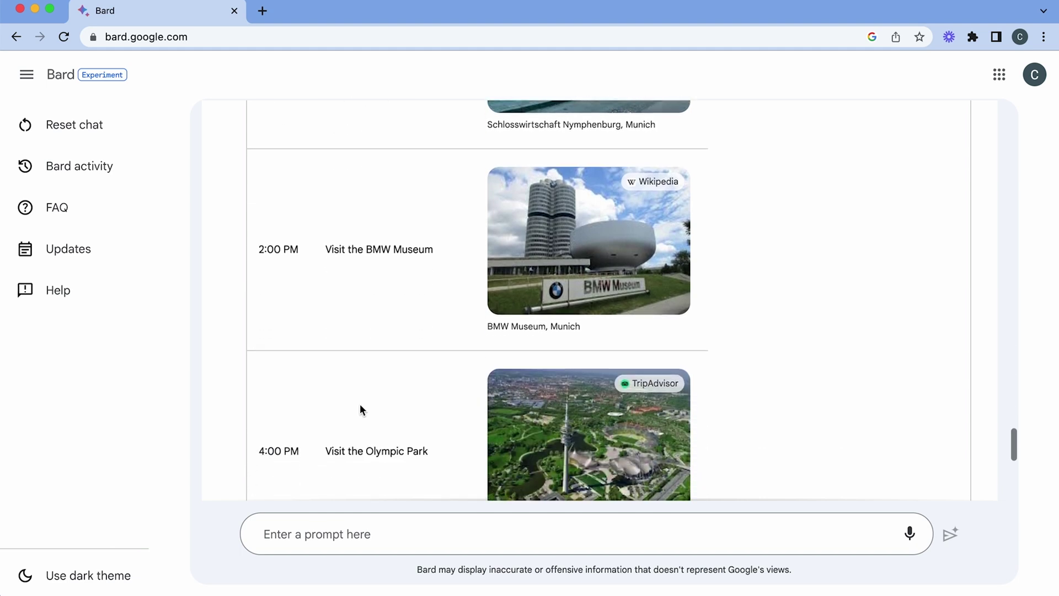
pyautogui.scroll(-2, 360, 409)
pyautogui.scroll(-3, 377, 410)
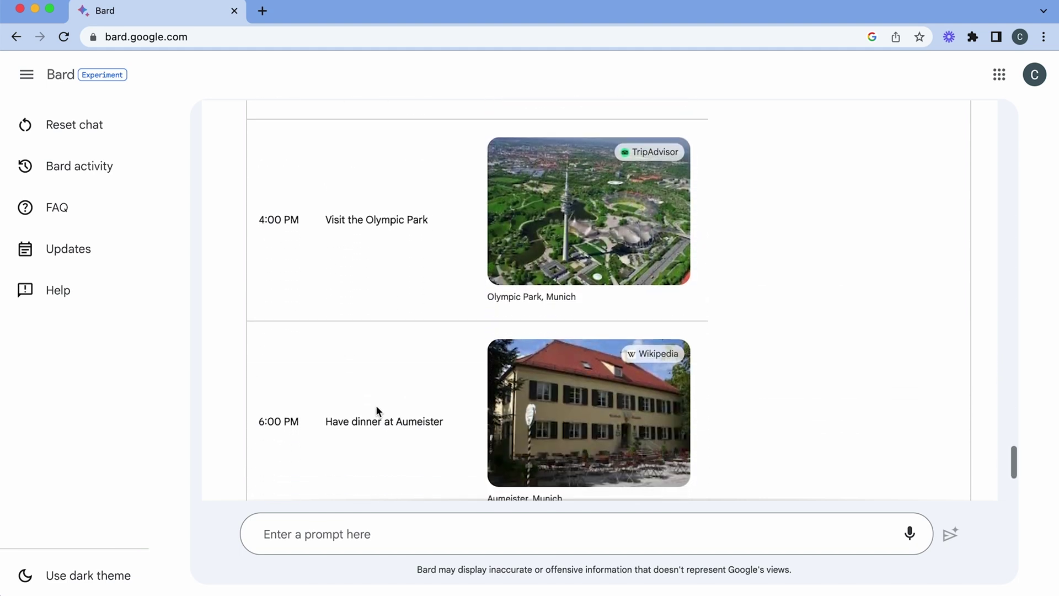
pyautogui.scroll(-1, 377, 411)
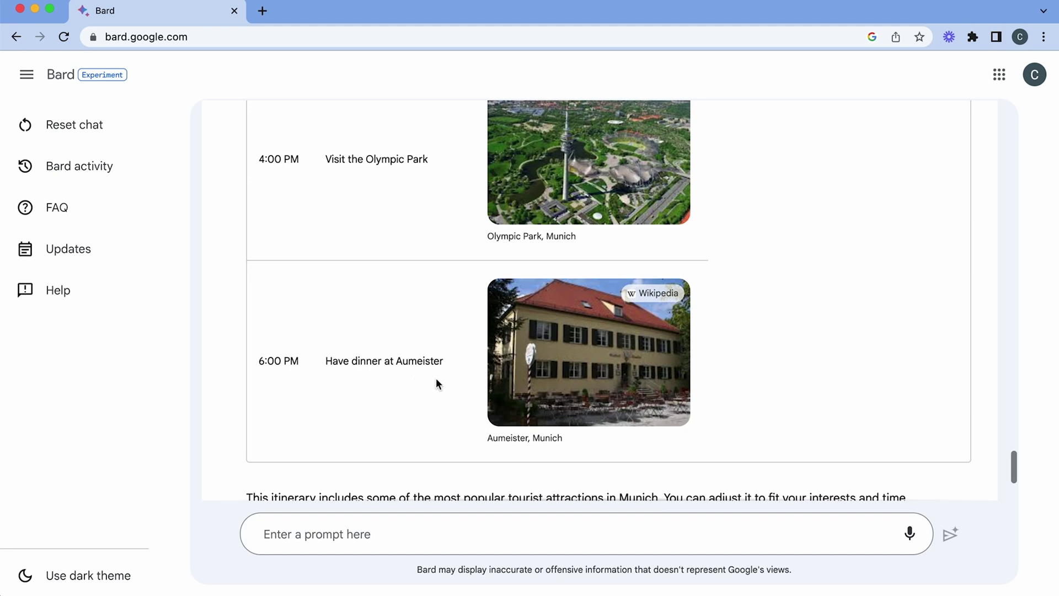
pyautogui.scroll(-2, 439, 376)
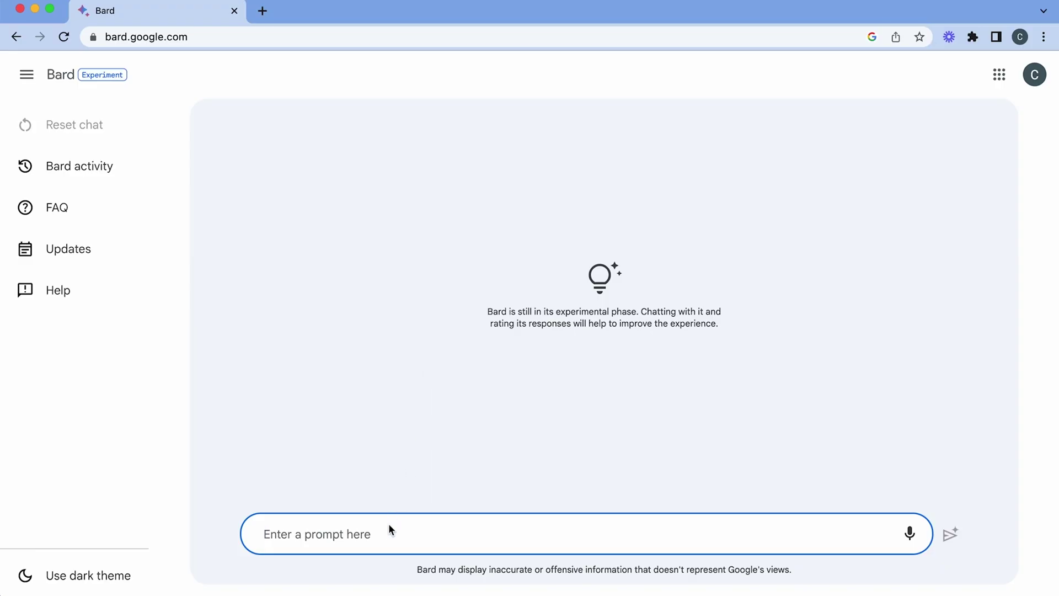
# Ask for a table of European car production per capita by country, ranked by production size.
pyautogui.write('Give a list of car production in Europe, by country per capita, in order of production size.')
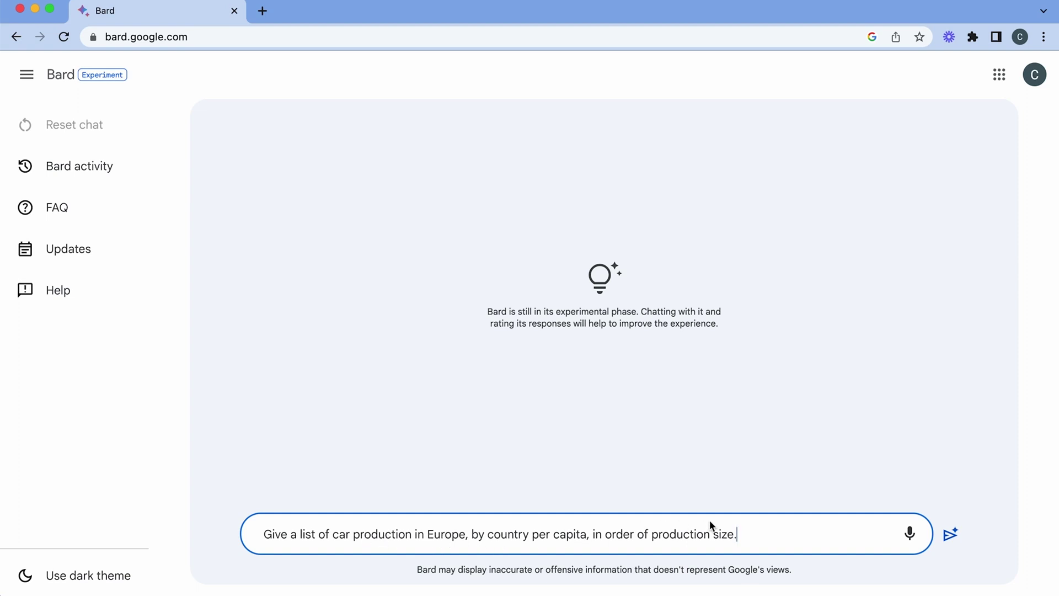
pyautogui.click(943, 533)
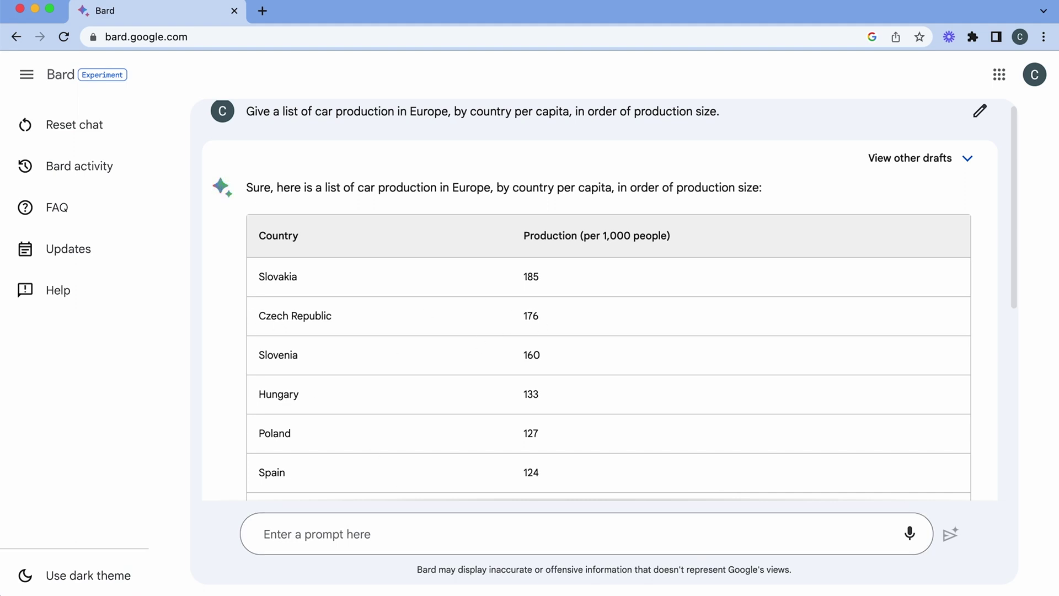
# Ask Bard to add the United Kingdom, United States and China to the per-capita production table.
pyautogui.click(604, 535)
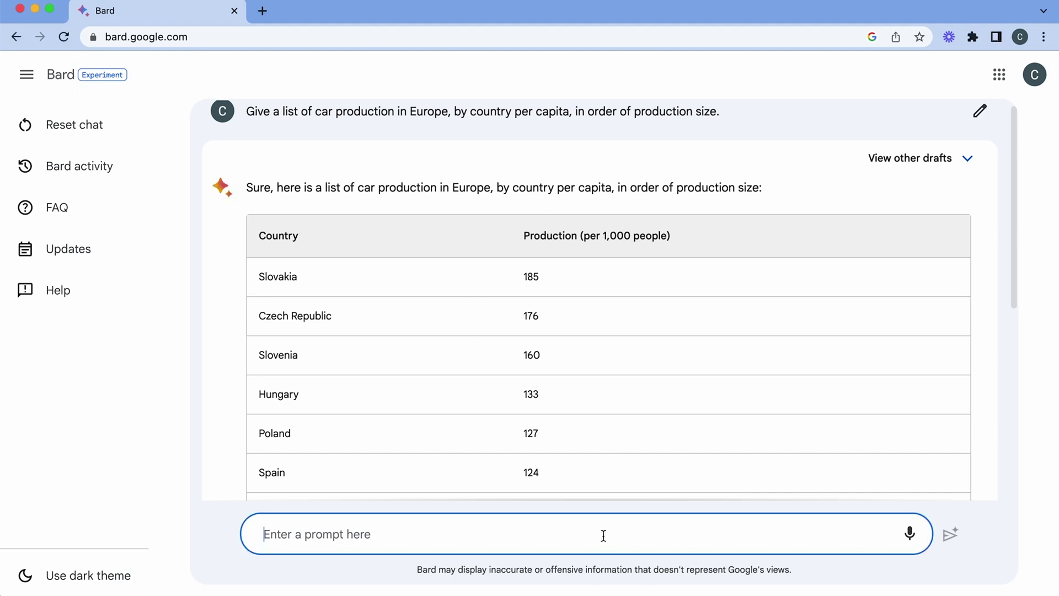
pyautogui.write('Now add the US, UK and China')
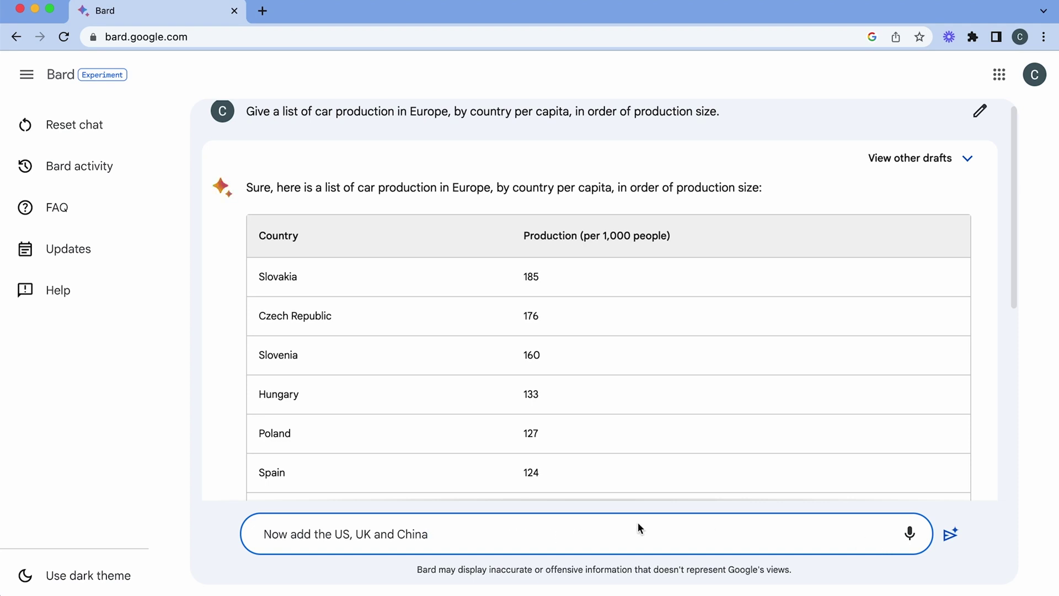
pyautogui.click(950, 534)
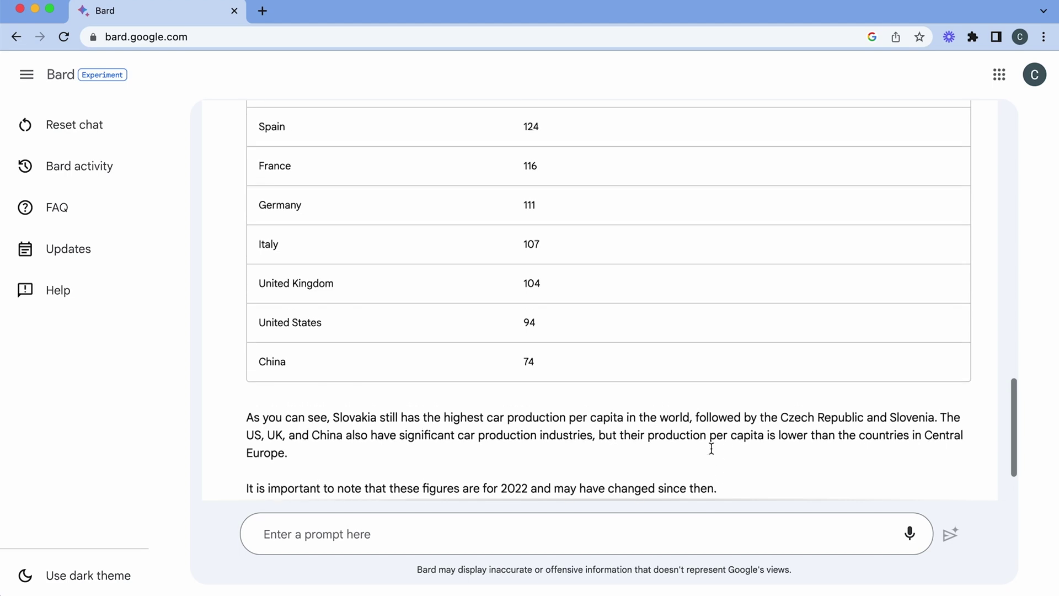
pyautogui.click(513, 525)
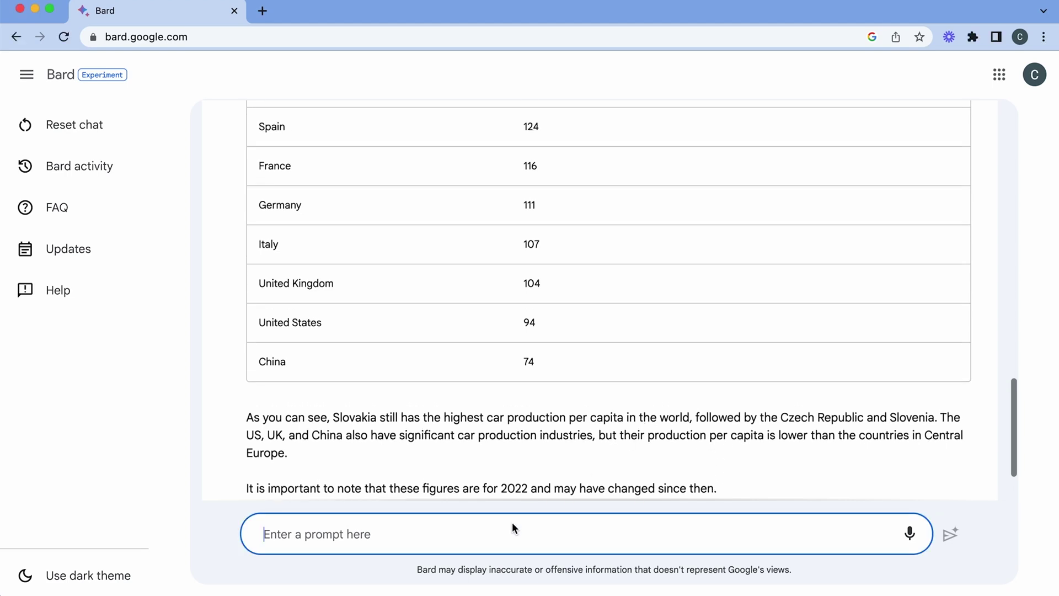
# Send 'Now lets see the table with the global production statistic' and review the 2021 global table.
pyautogui.write('Now lets see the table with the global production statistic')
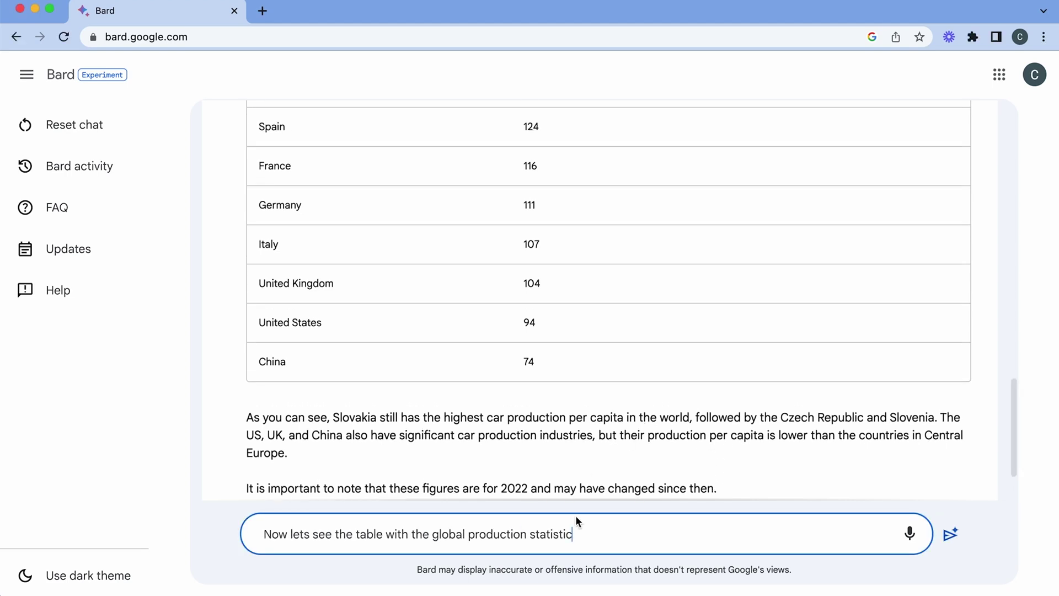
pyautogui.click(950, 534)
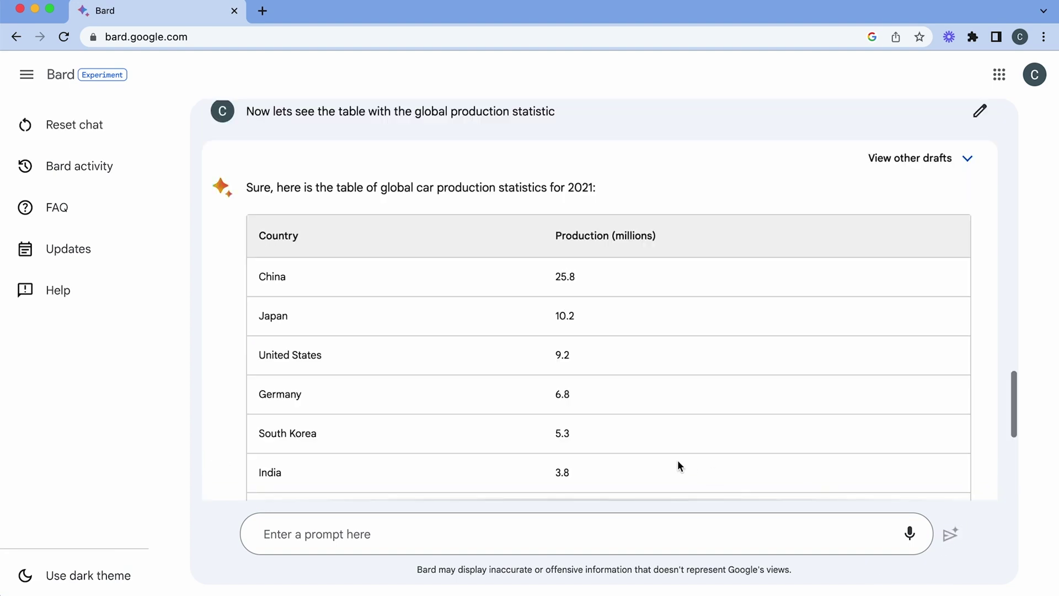
pyautogui.scroll(-1, 678, 459)
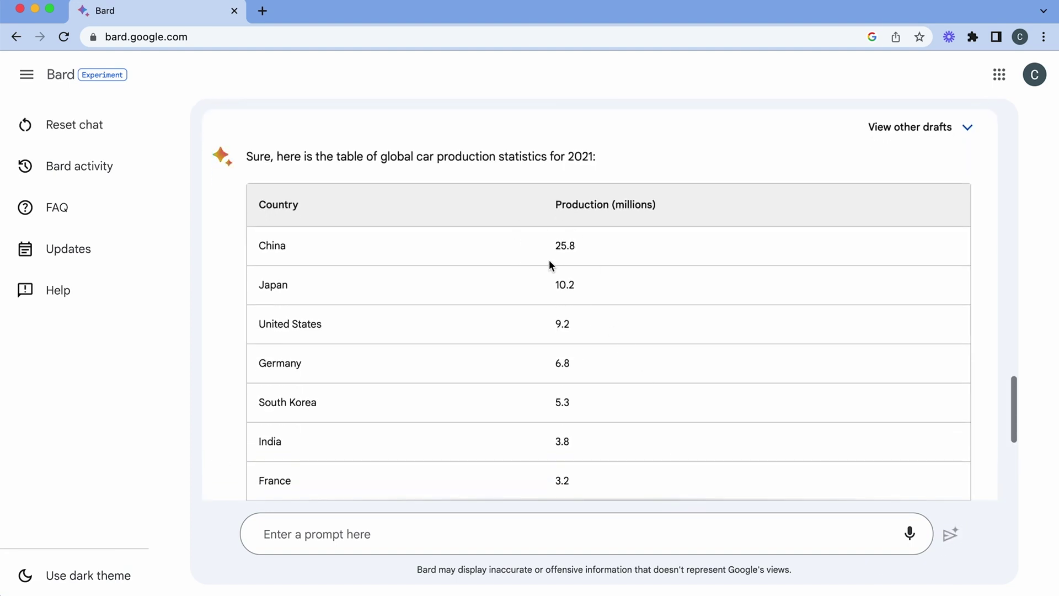
pyautogui.scroll(-1, 530, 289)
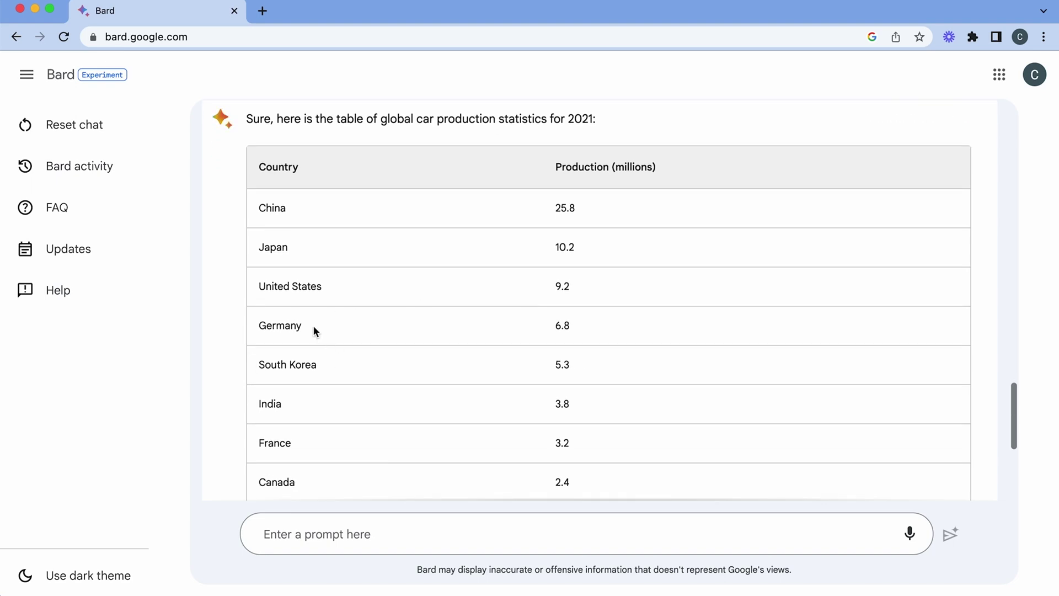
pyautogui.scroll(-6, 408, 485)
# Request the European car production figures regrouped by country and review the resulting table.
pyautogui.click(429, 551)
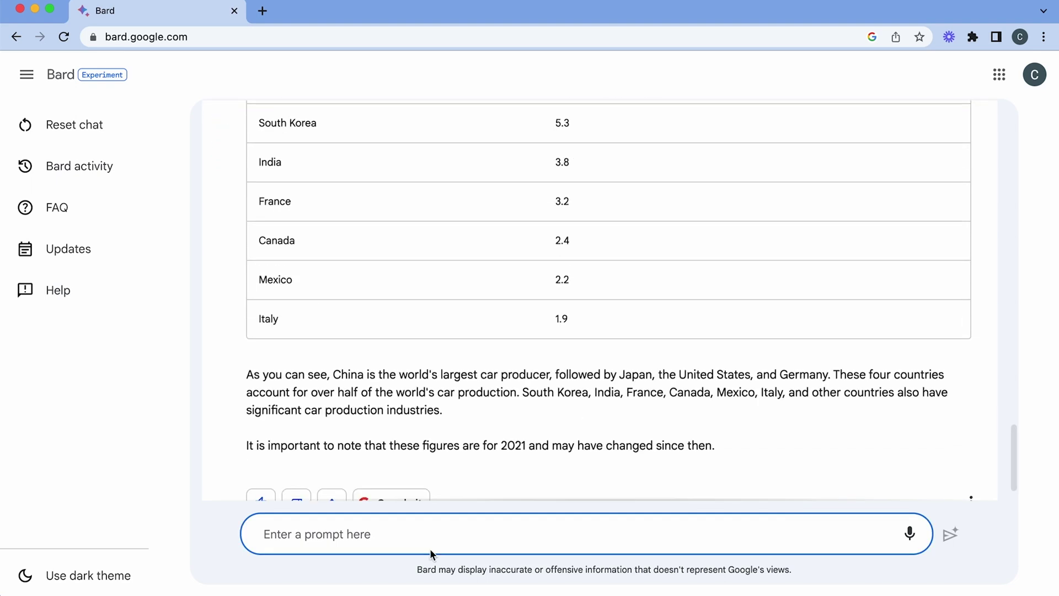
pyautogui.write('Show again grouping Europe production')
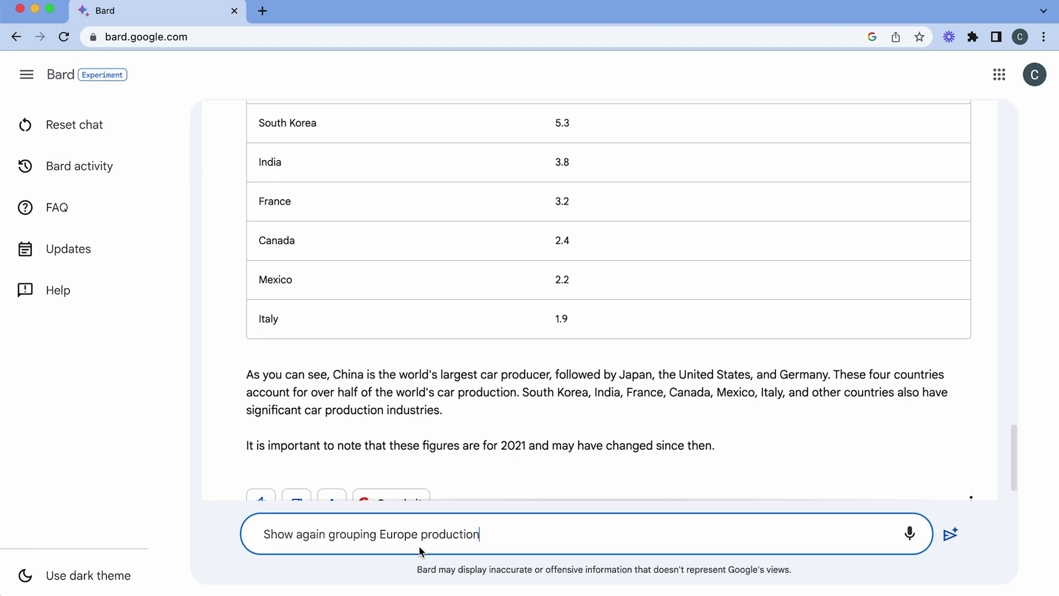
pyautogui.click(948, 535)
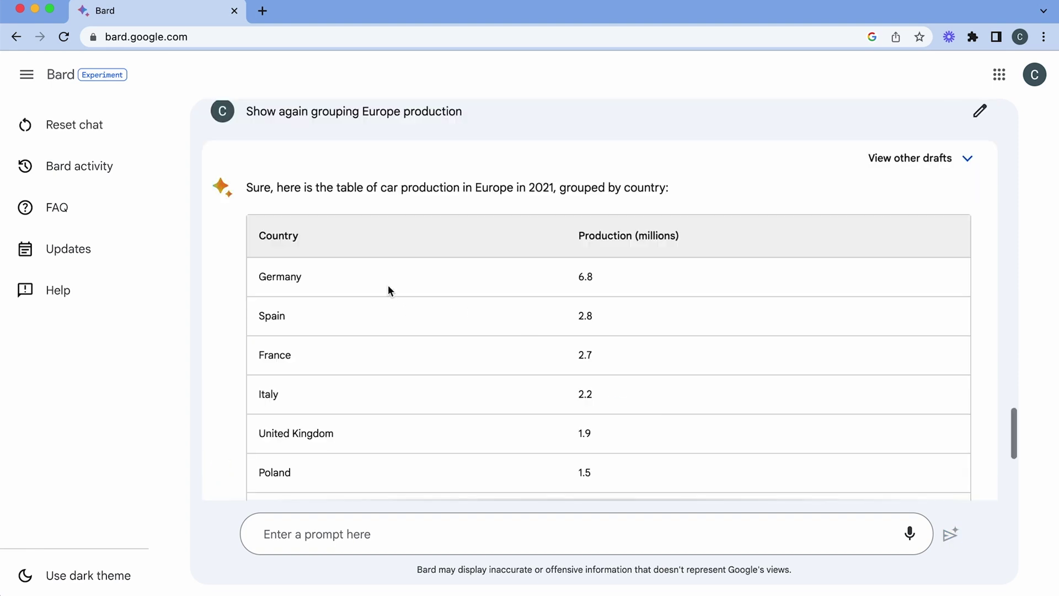
pyautogui.scroll(-4, 363, 325)
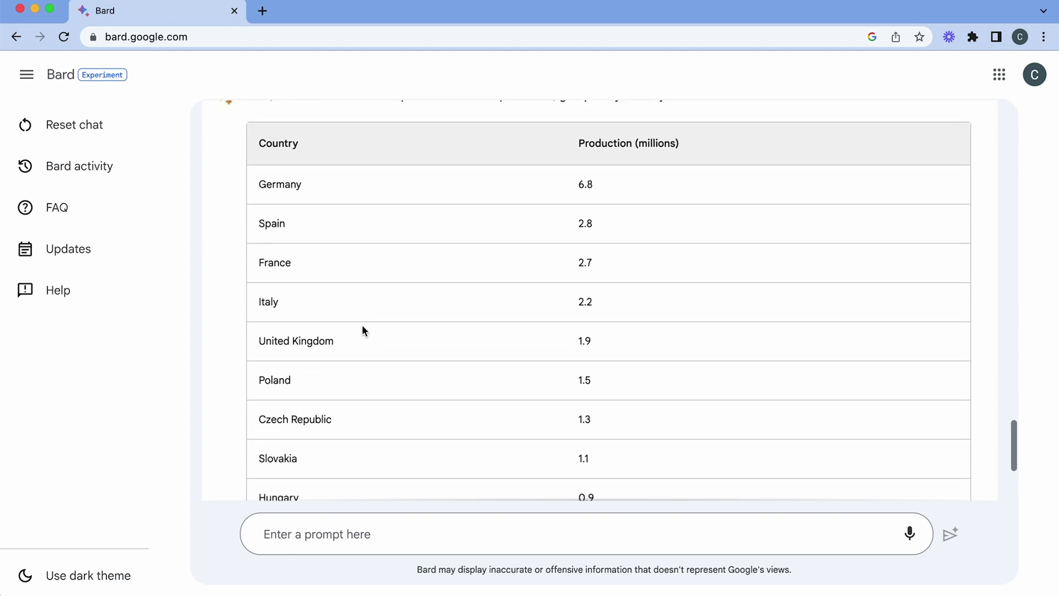
pyautogui.scroll(2, 363, 325)
pyautogui.scroll(2, 362, 330)
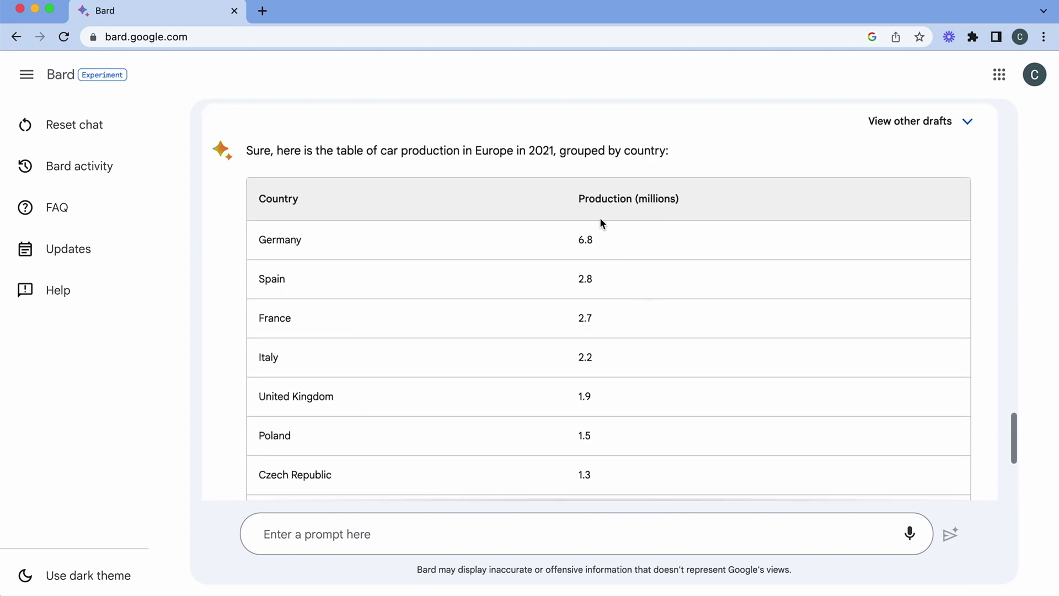
pyautogui.scroll(2, 561, 244)
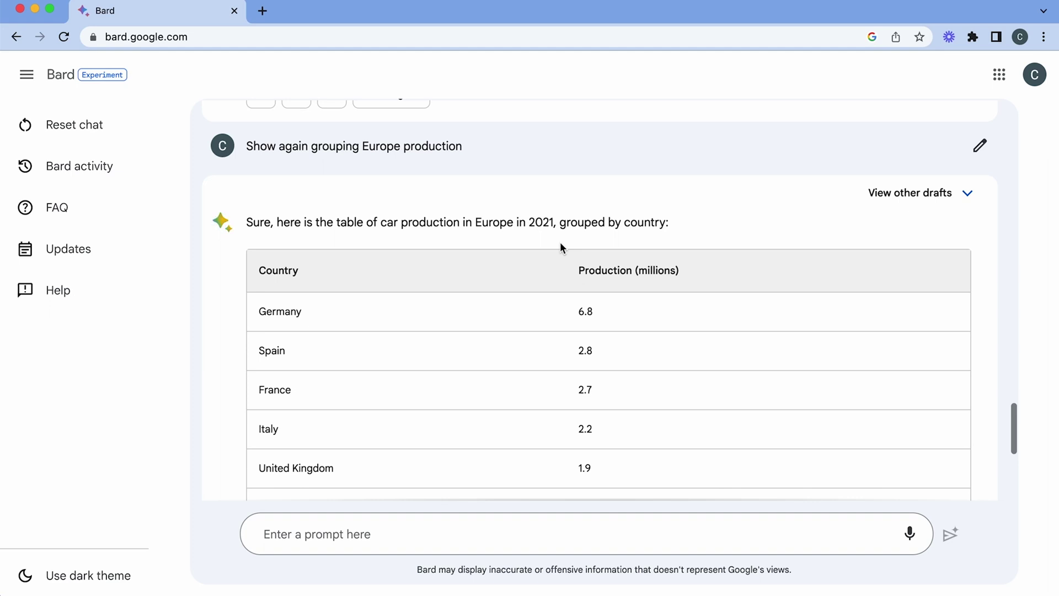
pyautogui.scroll(-3, 561, 241)
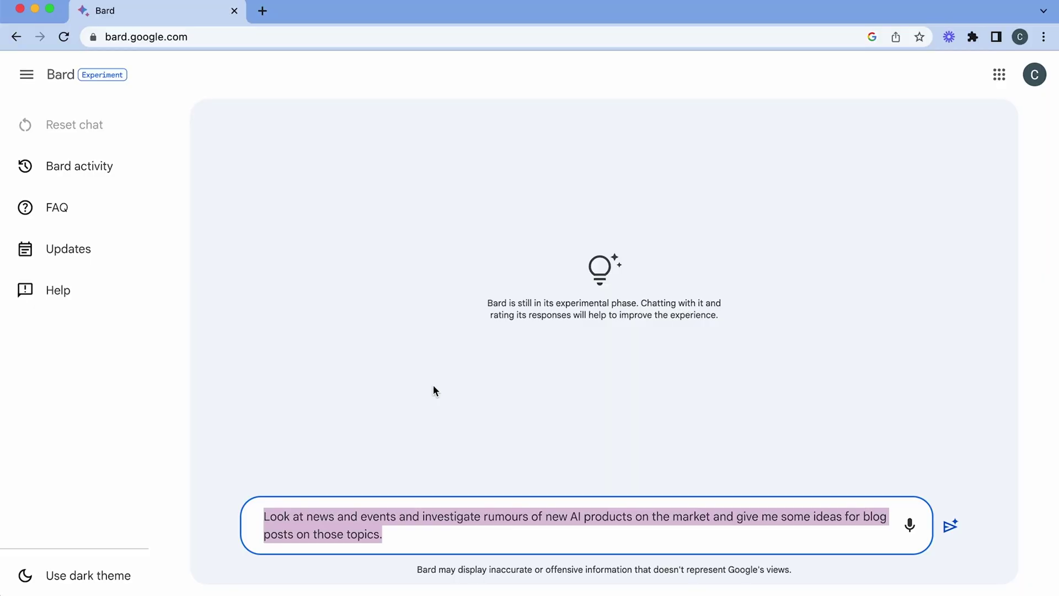
# Request blog-post ideas on new and rumoured AI products, then review and select the first of the five ideas.
pyautogui.press('BackSpace')
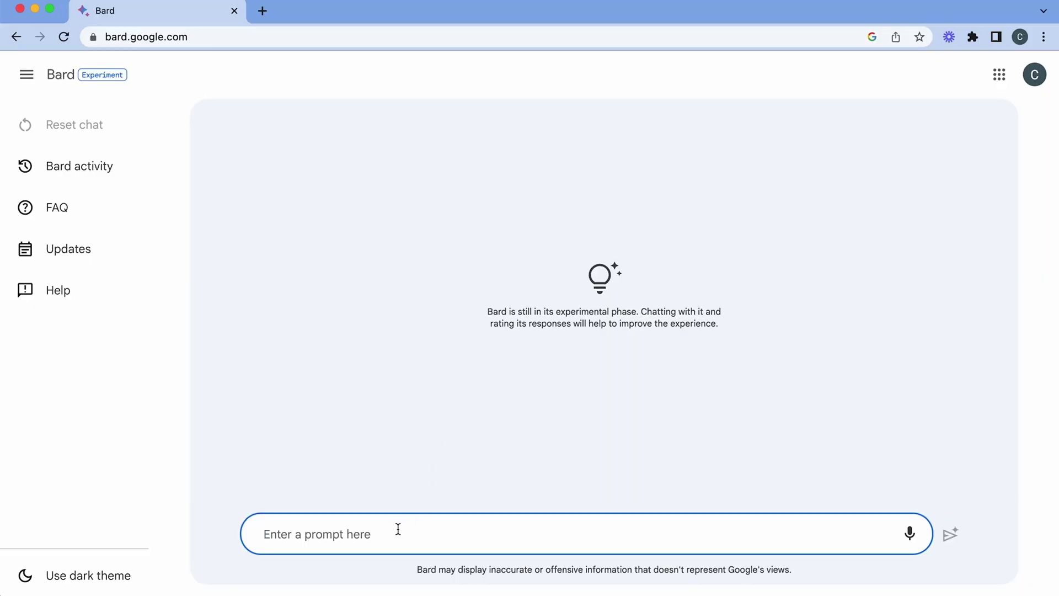
pyautogui.write('Look at news and events and investigate rumours of new AI products on the market and give me some ideas for blog posts on those topics.')
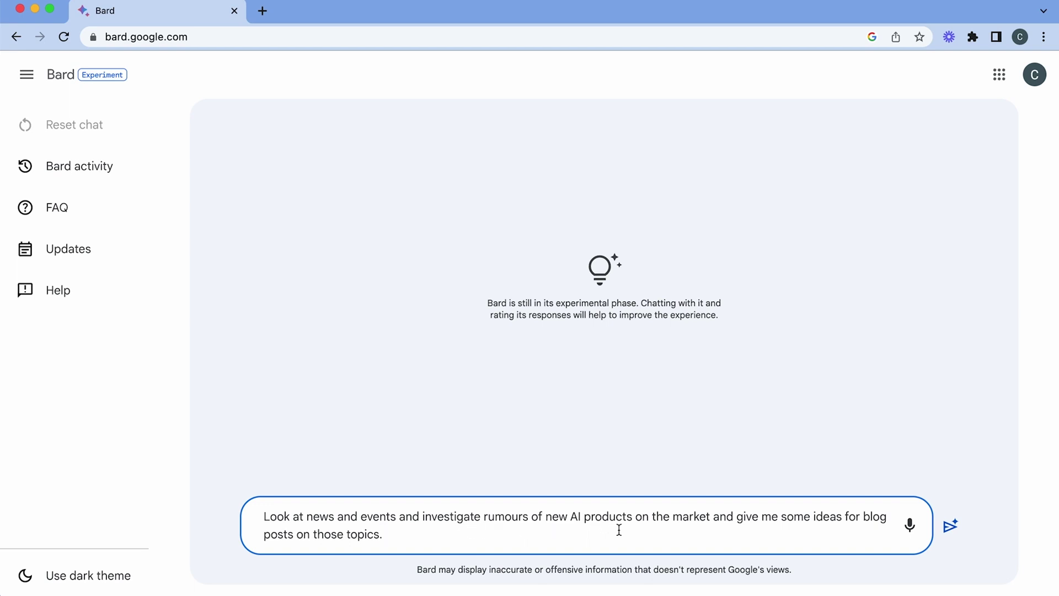
pyautogui.click(950, 527)
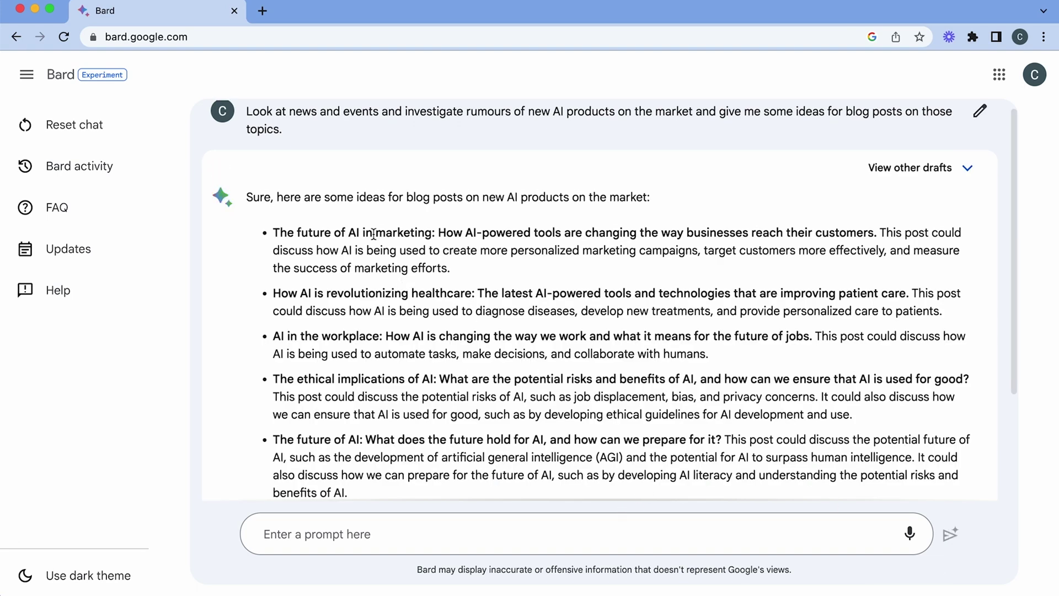
pyautogui.scroll(-1, 386, 231)
pyautogui.scroll(-1, 353, 193)
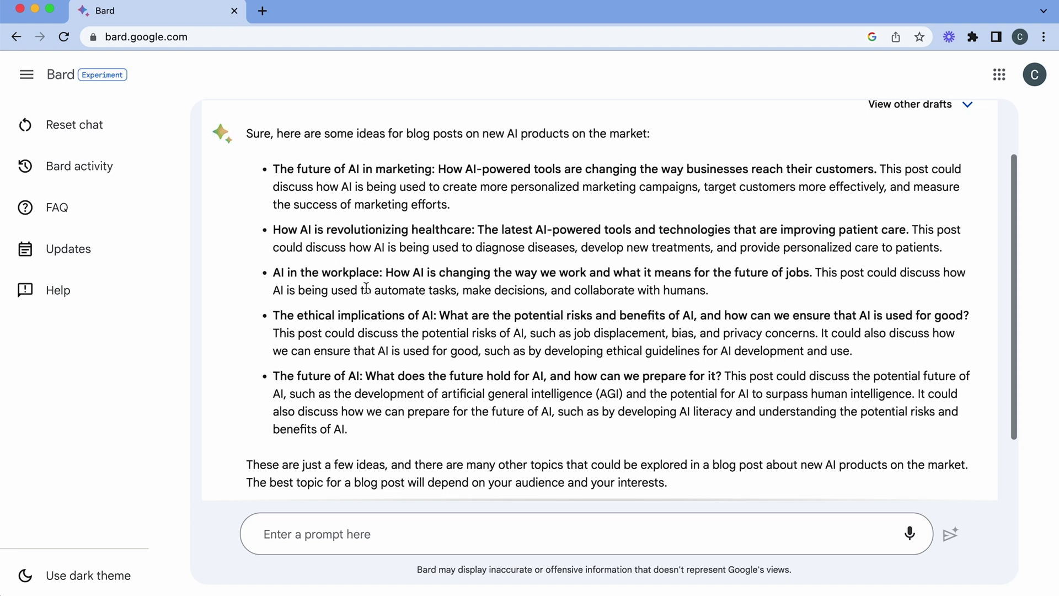
pyautogui.scroll(-3, 369, 298)
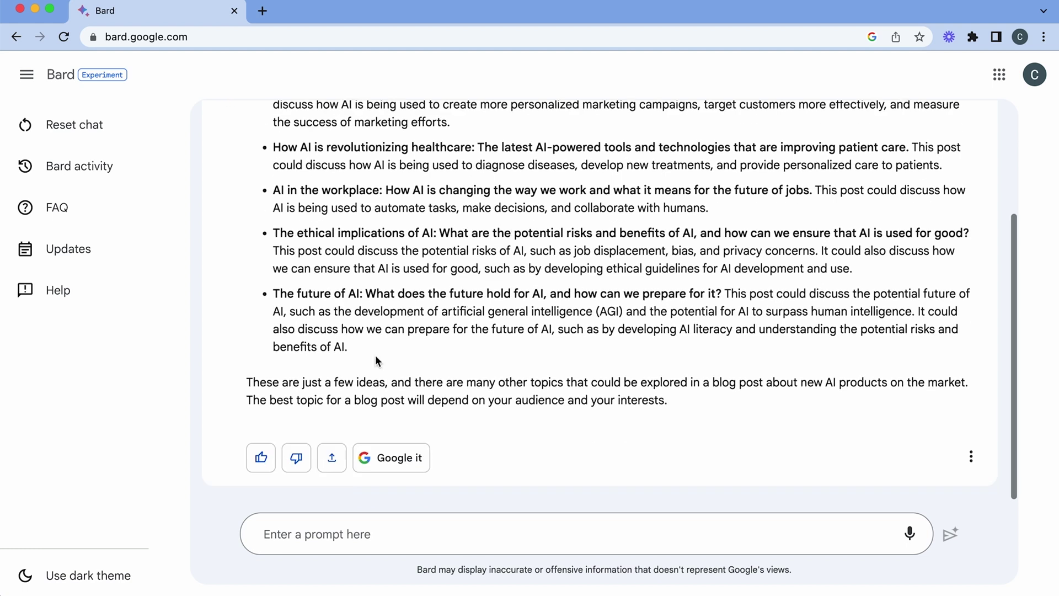
pyautogui.scroll(1, 395, 408)
pyautogui.scroll(2, 424, 399)
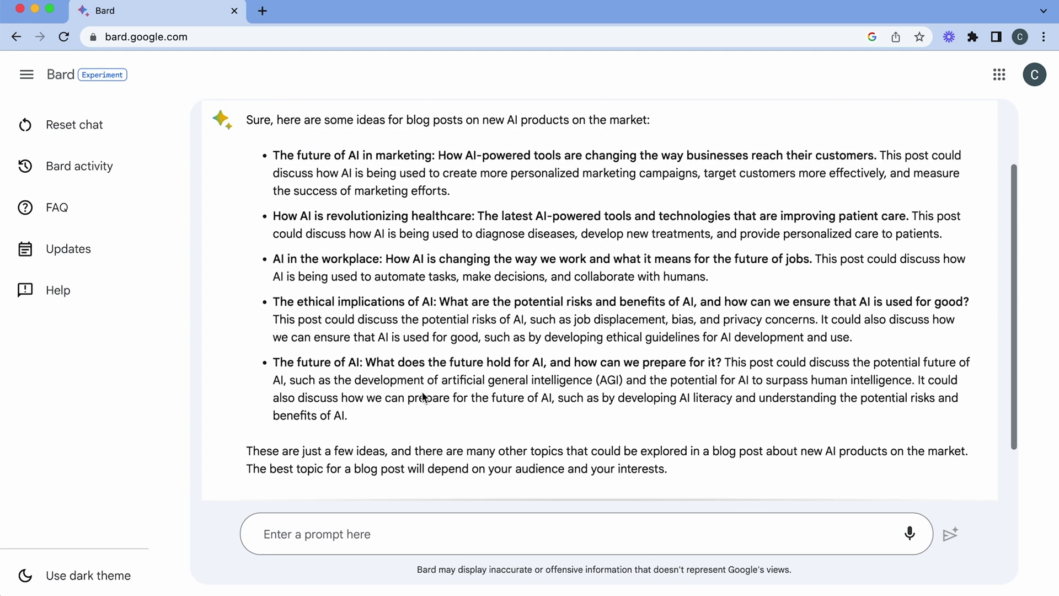
pyautogui.scroll(2, 423, 397)
pyautogui.moveTo(452, 267); pyautogui.dragTo(274, 230)
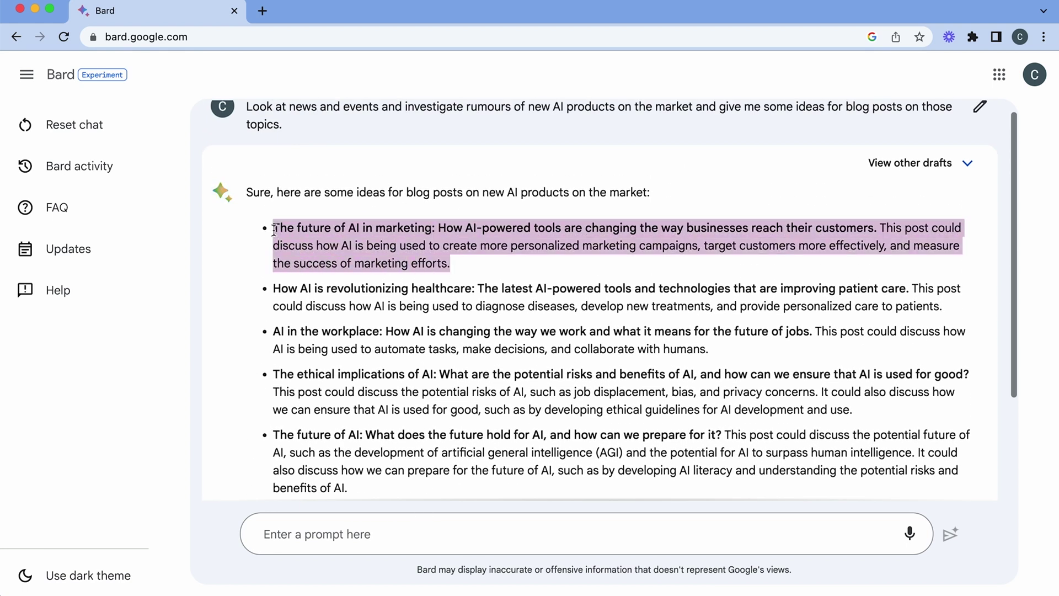
# Send the follow-up 'make a table' to turn the ideas into Blog Post Idea and Description columns.
pyautogui.click(392, 527)
pyautogui.write('make a table')
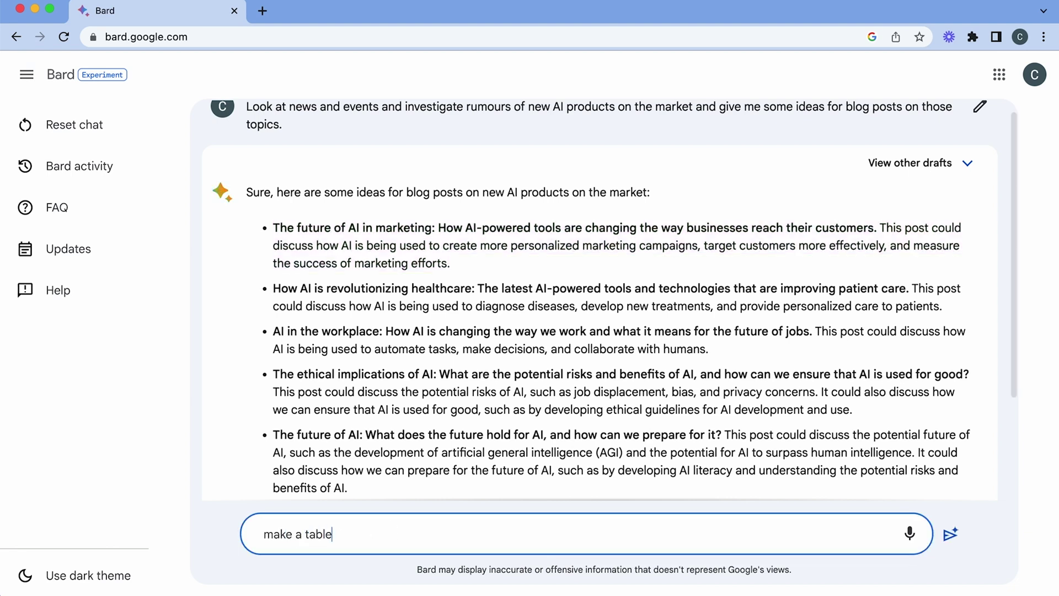
pyautogui.press('Return')
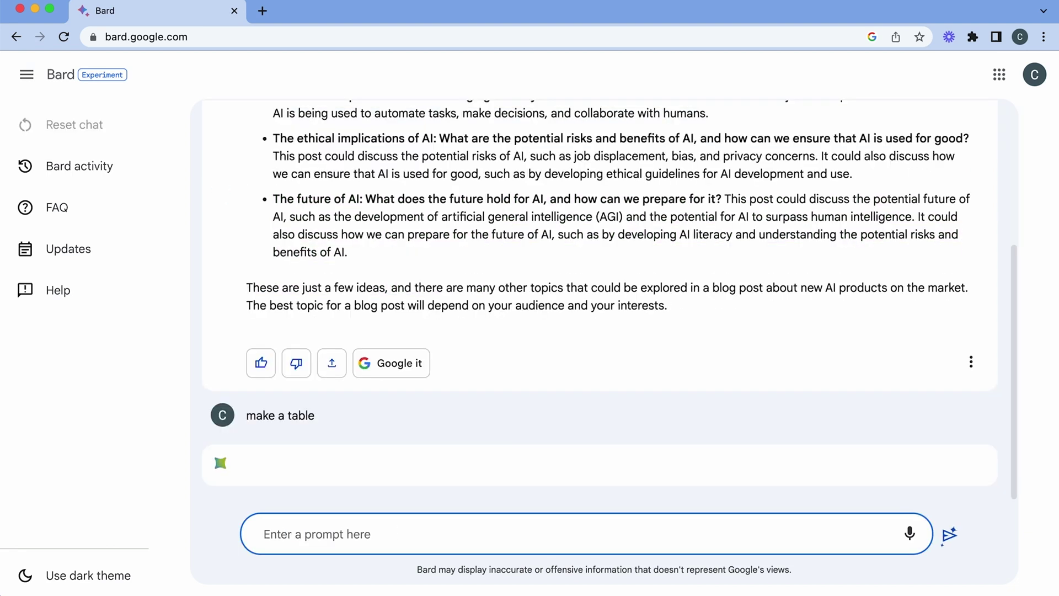